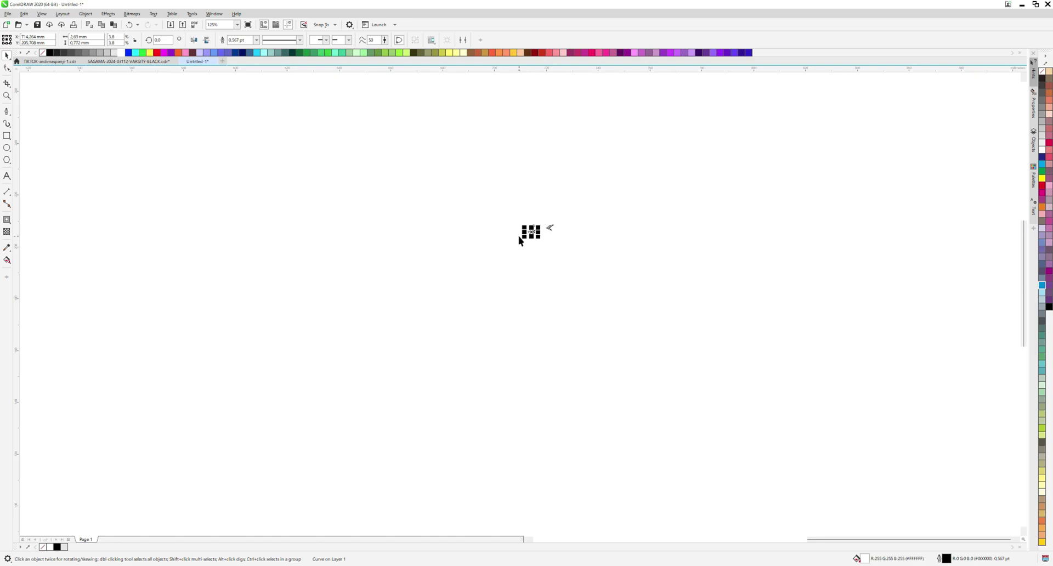
Step: Place the curved forehead piece between the goat's horns and add the lettering base with SPORTS below it
scroll(518, 236, up, 3)
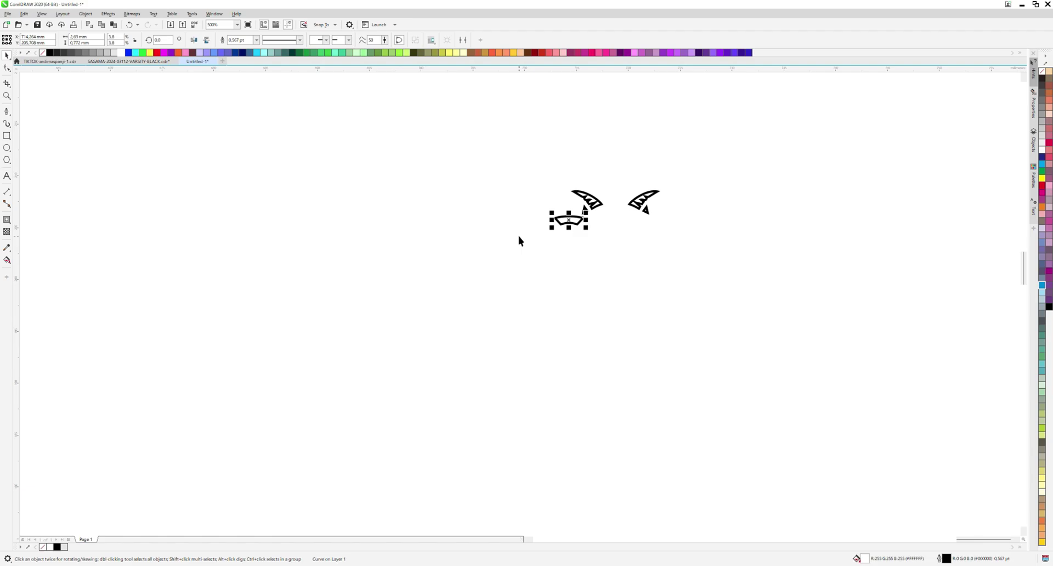
key(ctrl+z)
key(ctrl+z)
key(ctrl+z)
drag(710, 233, 585, 394)
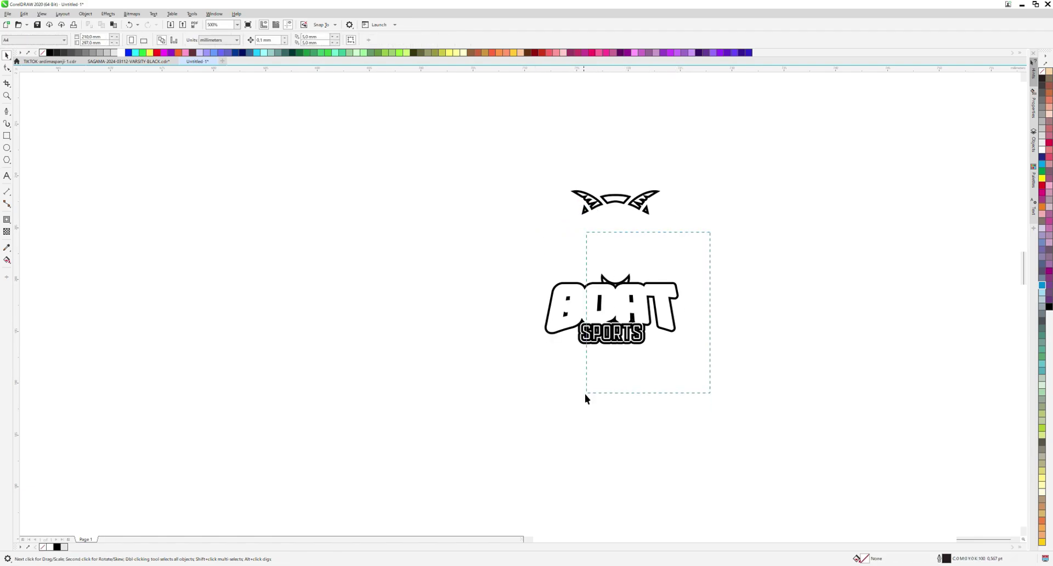
Step: Add the triangular badge outlines and the wider contour behind the goat logo's lettering
key(ctrl+z)
key(ctrl+z)
double_click(649, 314)
click(649, 314)
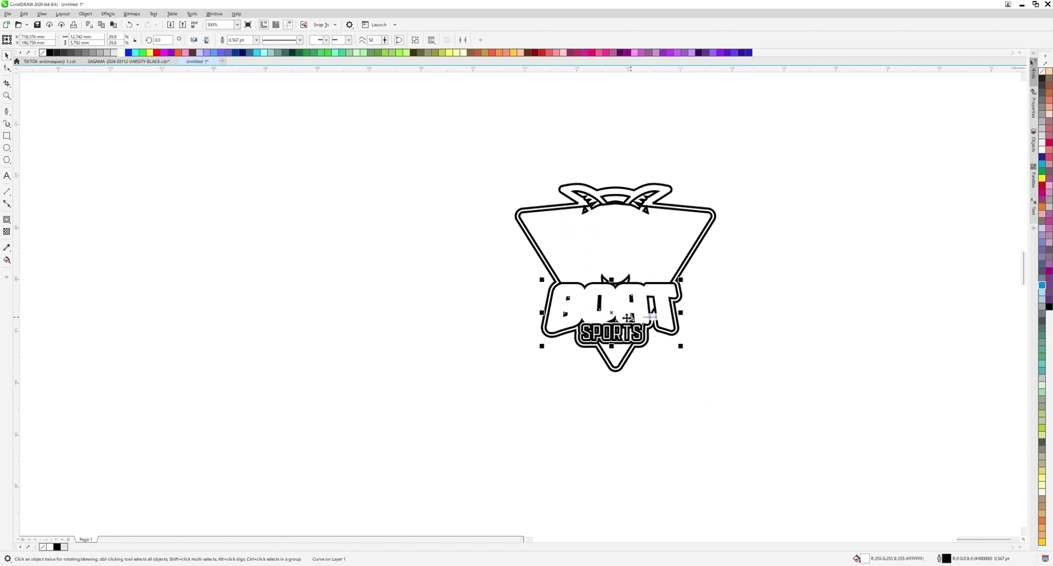
Step: Complete the goat badge with the GOAT letters, the head silhouette and its facial details
click(627, 301)
key(ctrl+z)
key(ctrl+z)
key(ctrl+z)
key(ctrl+z)
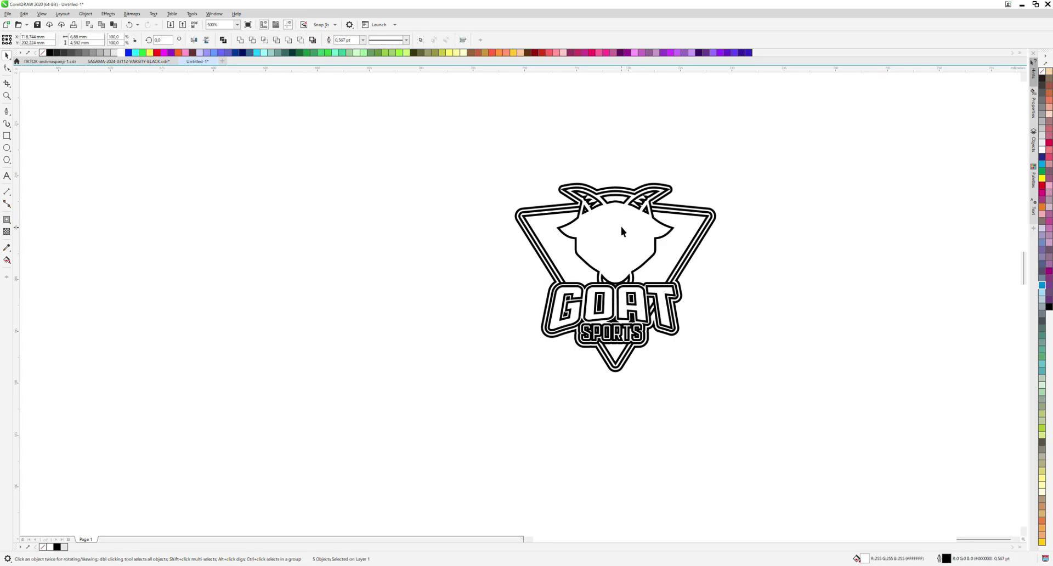
drag(403, 240, 619, 222)
click(420, 336)
drag(420, 335, 733, 406)
Step: Place the slanted MADE lettering beside the goat badge and add the TM mark above it
key(ctrl+v)
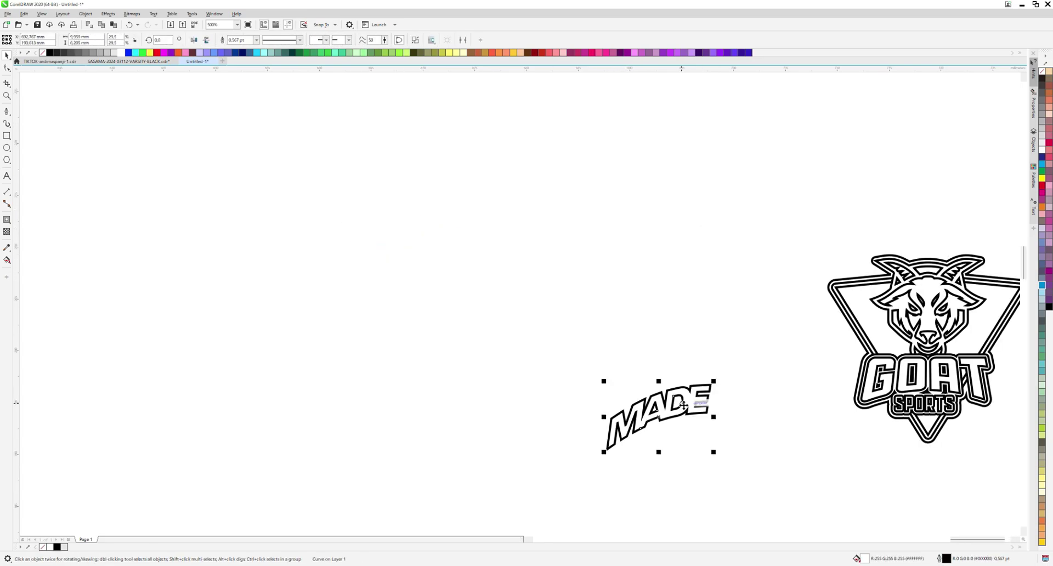
click(679, 439)
scroll(597, 362, up, 1)
drag(507, 517, 787, 285)
click(850, 216)
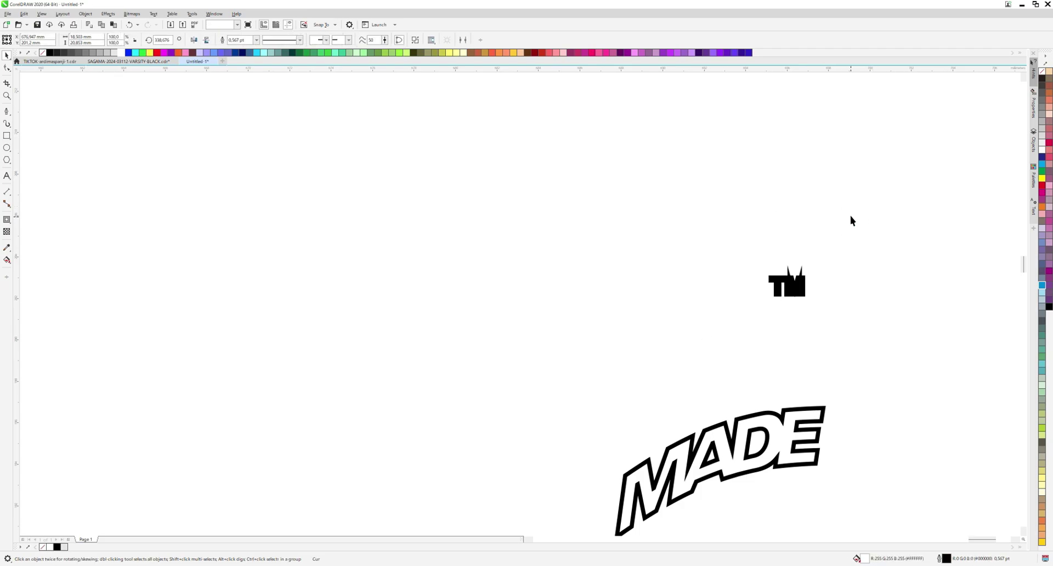
Step: Layer the KINGS and PLAY contour shapes behind the TM mark and the MADE lettering
drag(707, 256, 500, 237)
key(ctrl+z)
key(ctrl+z)
key(ctrl+z)
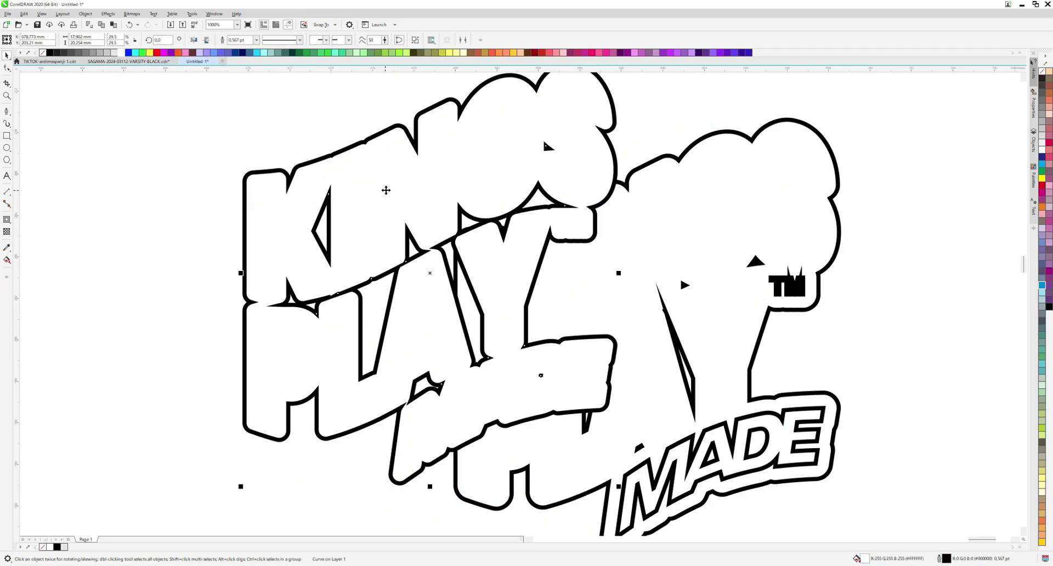
key(Escape)
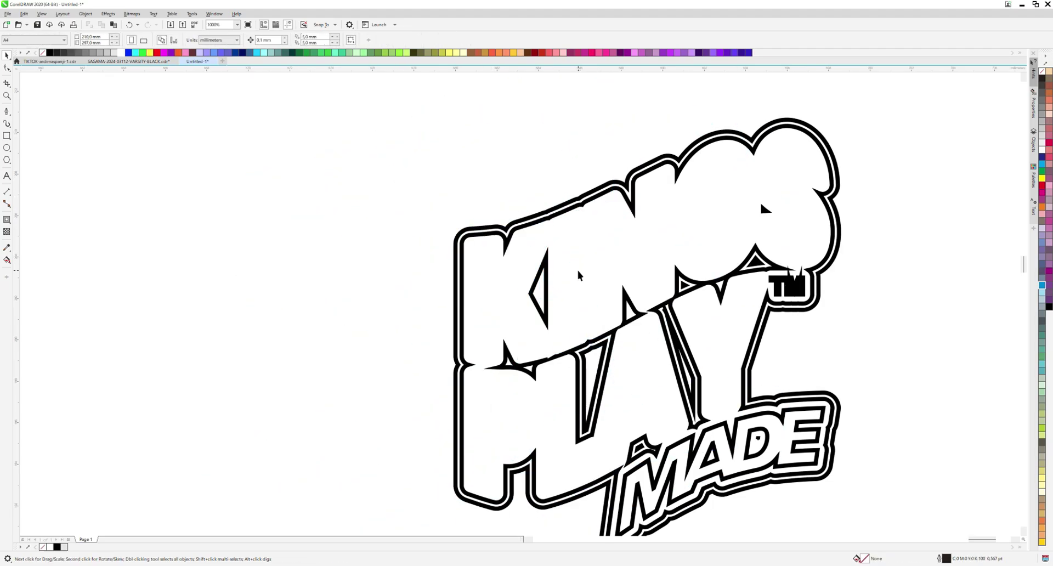
Step: Place the KINGS and PLAY letters on top of their contours
click(661, 171)
click(665, 143)
scroll(664, 144, down, 1)
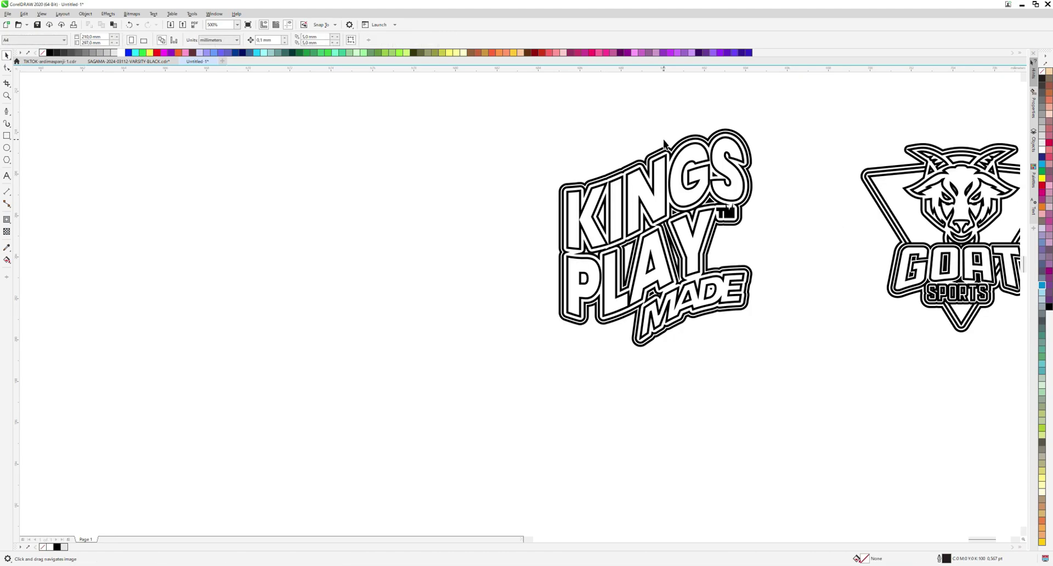
Step: Start the Goat Sports logo with the angular SPORTS banner and the outer contour of the script above it
drag(559, 284, 674, 286)
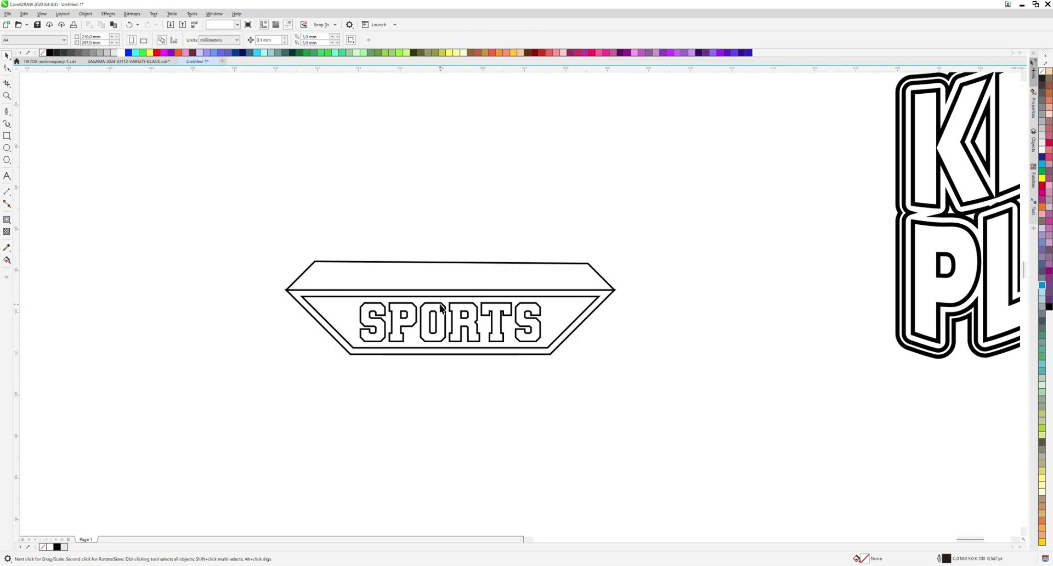
click(456, 282)
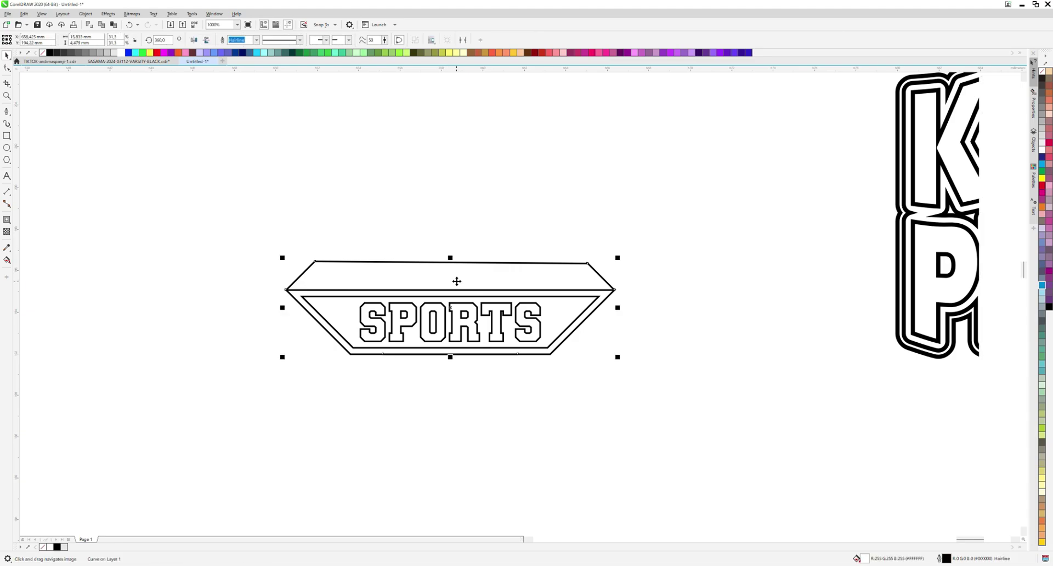
drag(446, 267, 487, 407)
key(Escape)
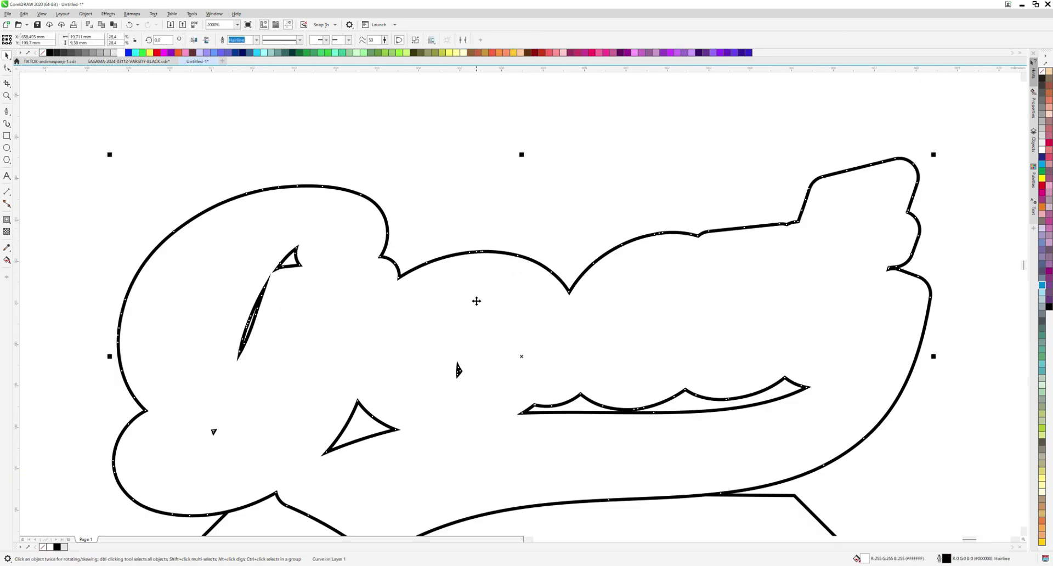
key(Escape)
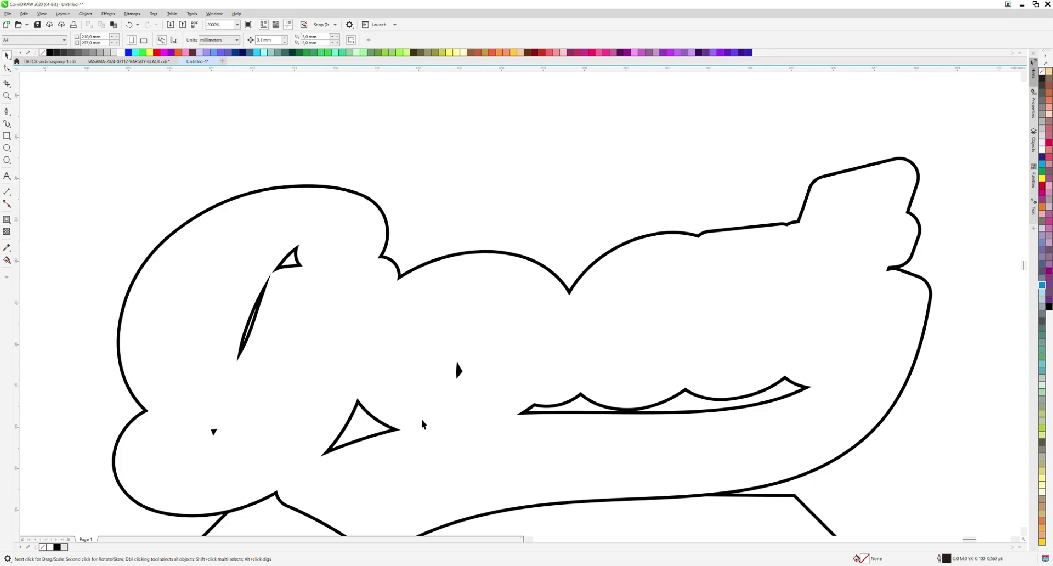
Step: Place the Goat script letters and their inner contours above the SPORTS banner
scroll(421, 425, down, 3)
scroll(414, 433, down, 1)
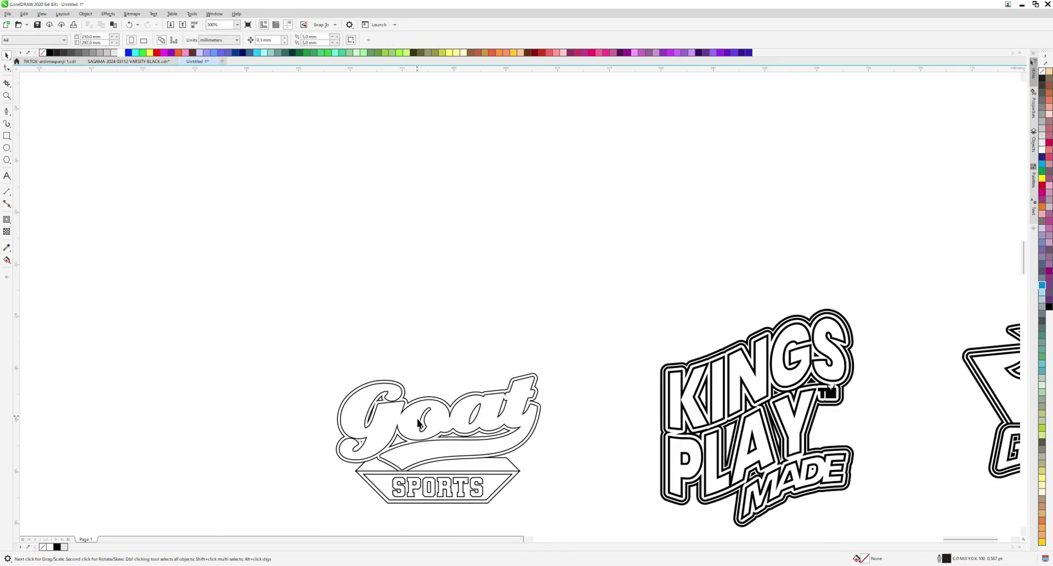
click(408, 429)
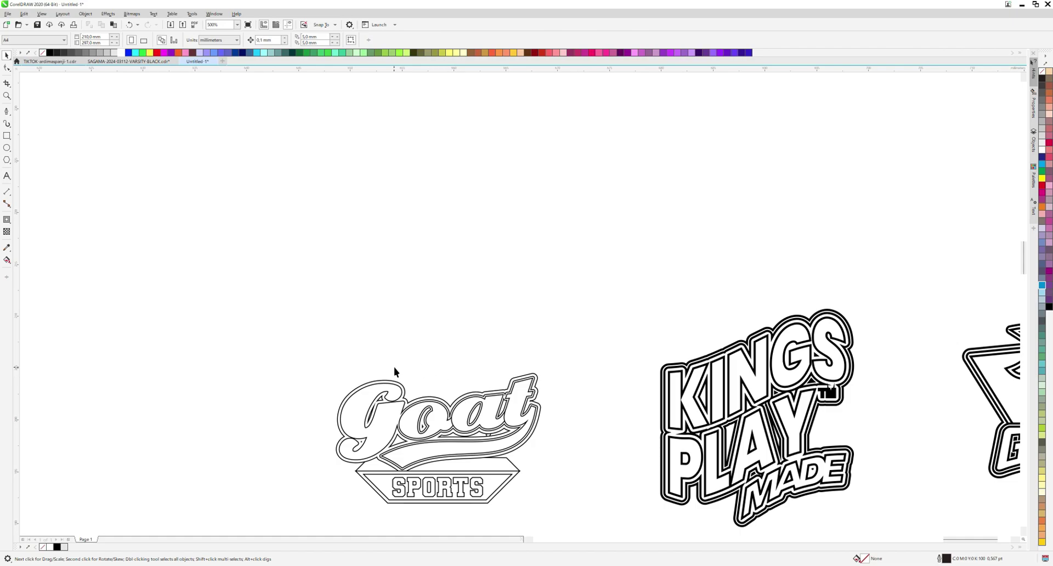
Step: Add the first landmass outline of the world map behind the upper part of the Goat script
scroll(392, 369, up, 2)
key(Escape)
scroll(388, 411, down, 1)
scroll(395, 378, up, 2)
key(ctrl+z)
key(Escape)
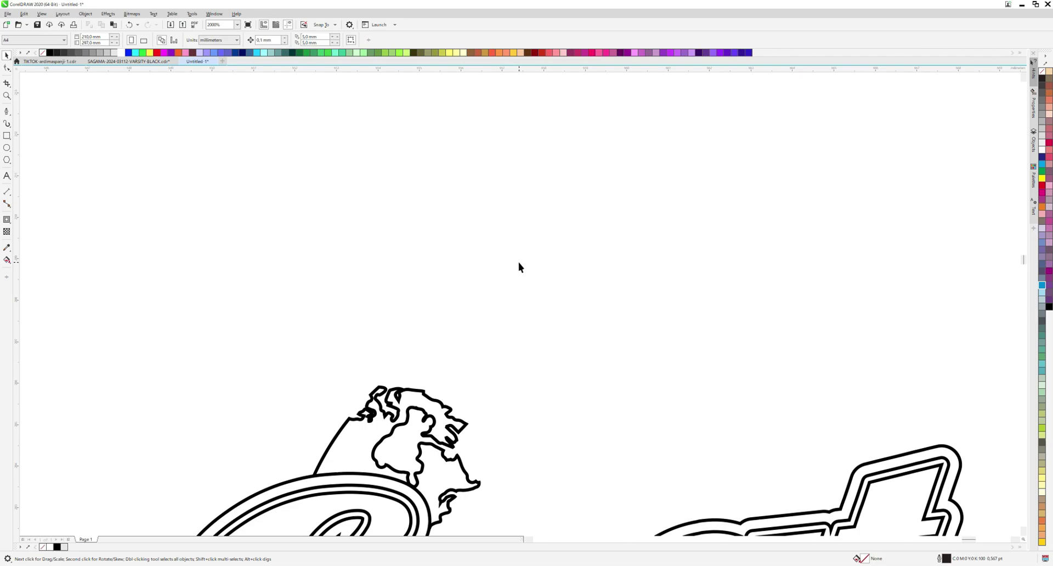
Step: Add the nested diamond frame outlines behind the Goat script
scroll(518, 267, down, 2)
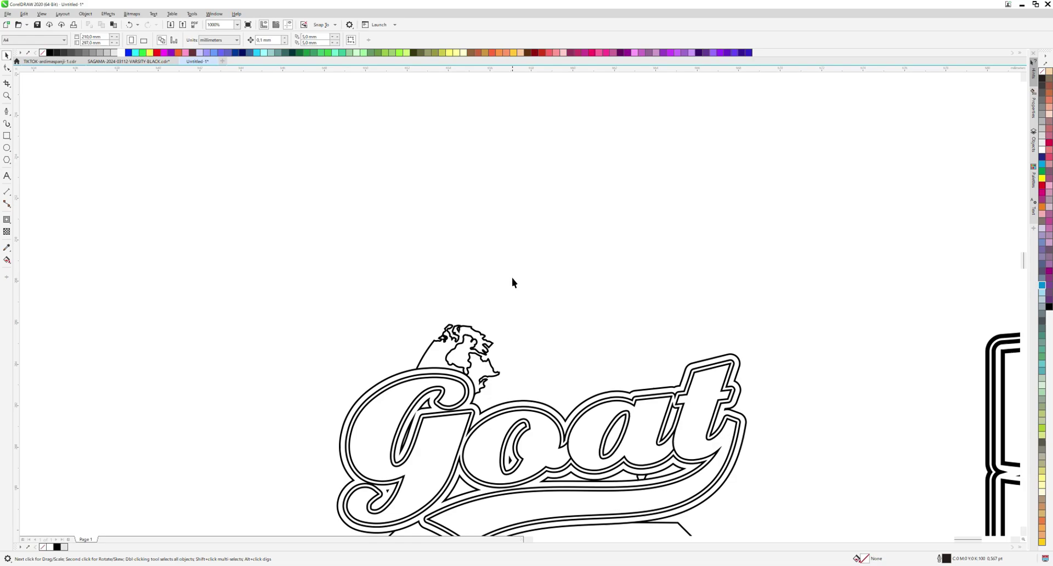
key(ctrl+z)
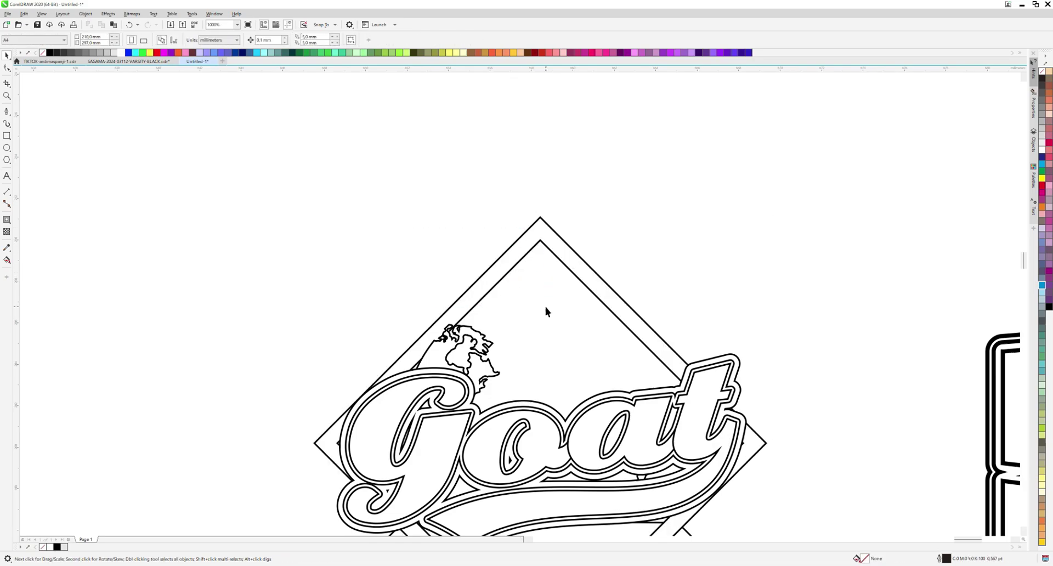
key(ctrl+z)
drag(427, 225, 513, 279)
key(Escape)
key(ctrl+z)
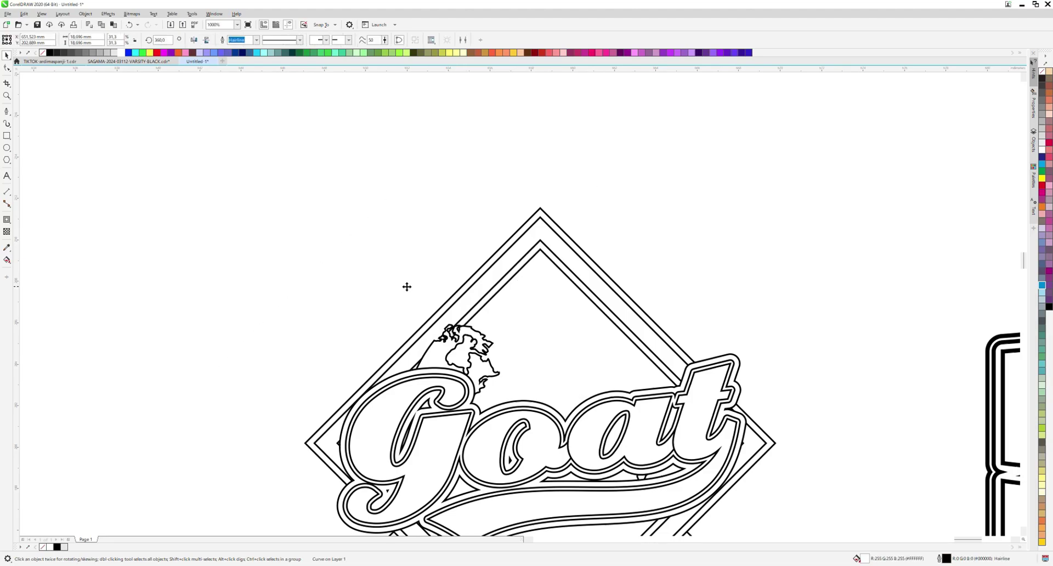
Step: Add the remaining landmass outlines and centre the wireframe globe inside the diamond frame behind the Goat script
key(ctrl+z)
key(ctrl+z)
key(ctrl+z)
key(ctrl+z)
key(ctrl+z)
drag(352, 356, 397, 176)
key(ctrl+z)
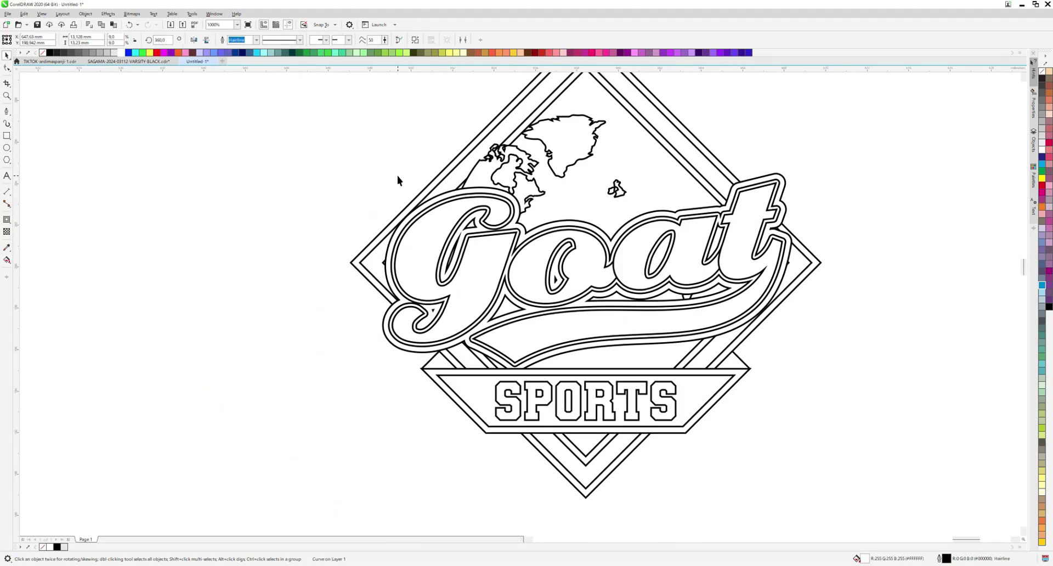
key(ctrl+v)
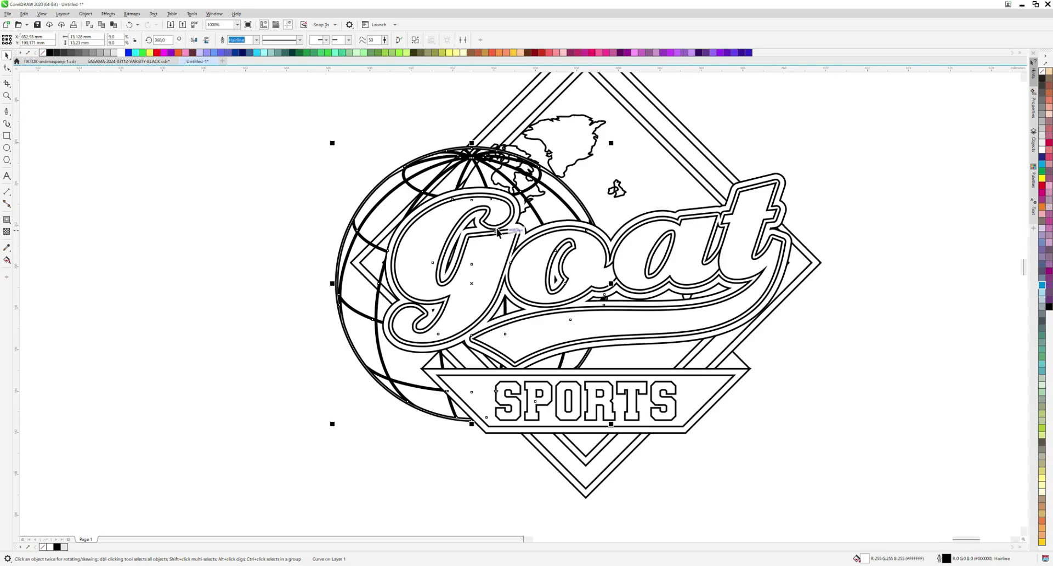
drag(496, 228, 606, 207)
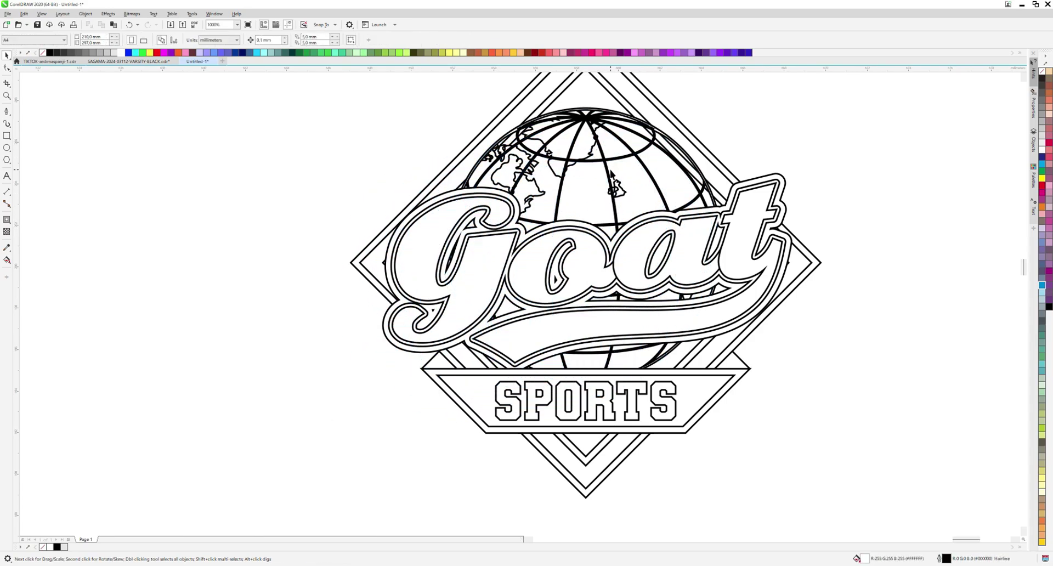
Step: Assemble the Victory script lettering with its underline swash beside the Goat Sports logo
key(ctrl+z)
key(ctrl+z)
key(ctrl+z)
key(ctrl+z)
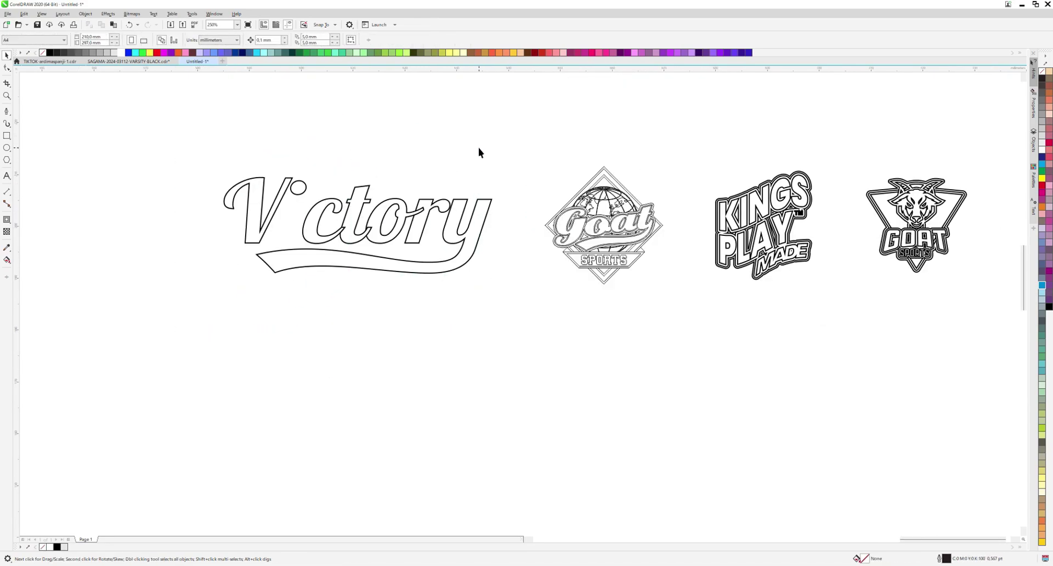
scroll(426, 215, up, 1)
click(156, 195)
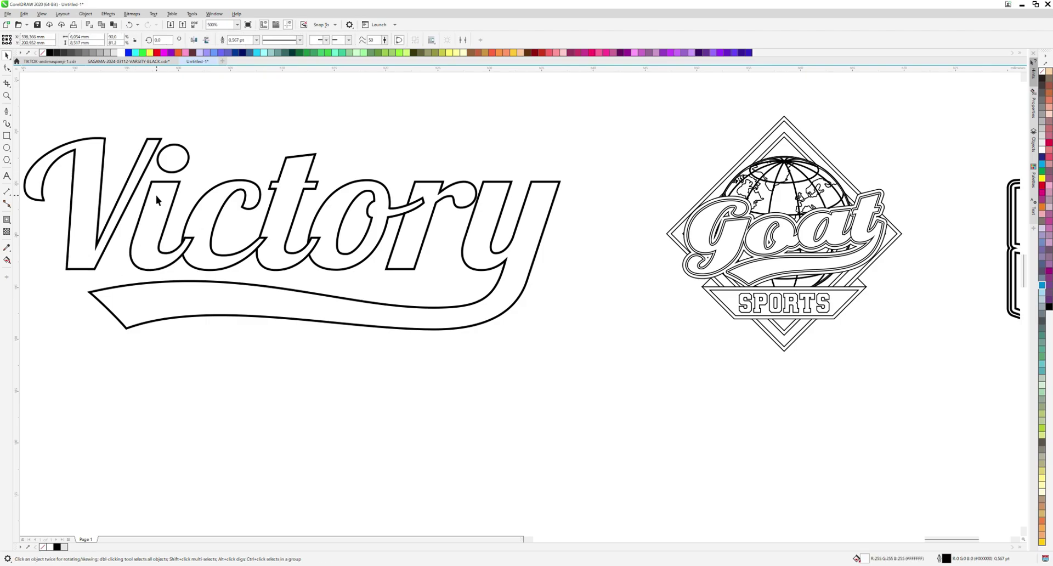
Step: Layer two contour outlines behind the Victory lettering and its swash
click(129, 204)
scroll(128, 204, down, 1)
key(ctrl+v)
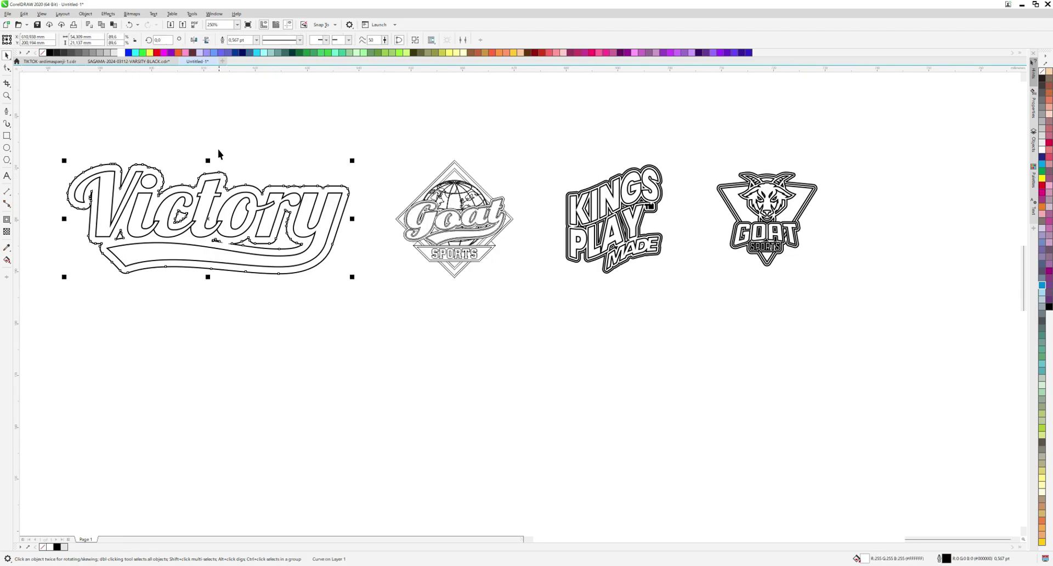
click(288, 221)
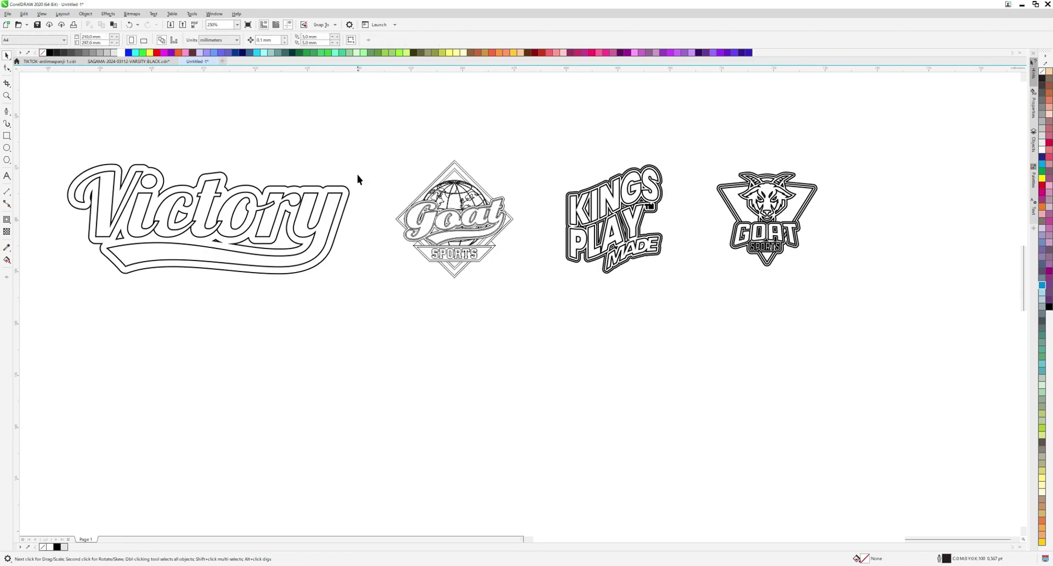
scroll(357, 179, up, 2)
click(343, 186)
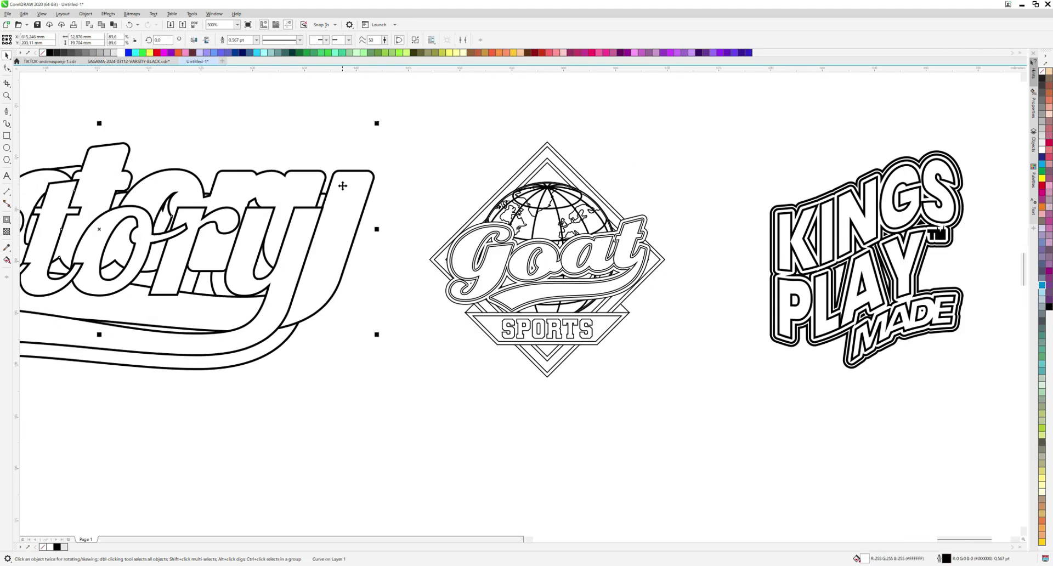
key(ctrl+z)
Step: Set the outline width of all objects in the diamond Goat Sports logo to 0.567 pt
drag(353, 111, 692, 403)
click(362, 40)
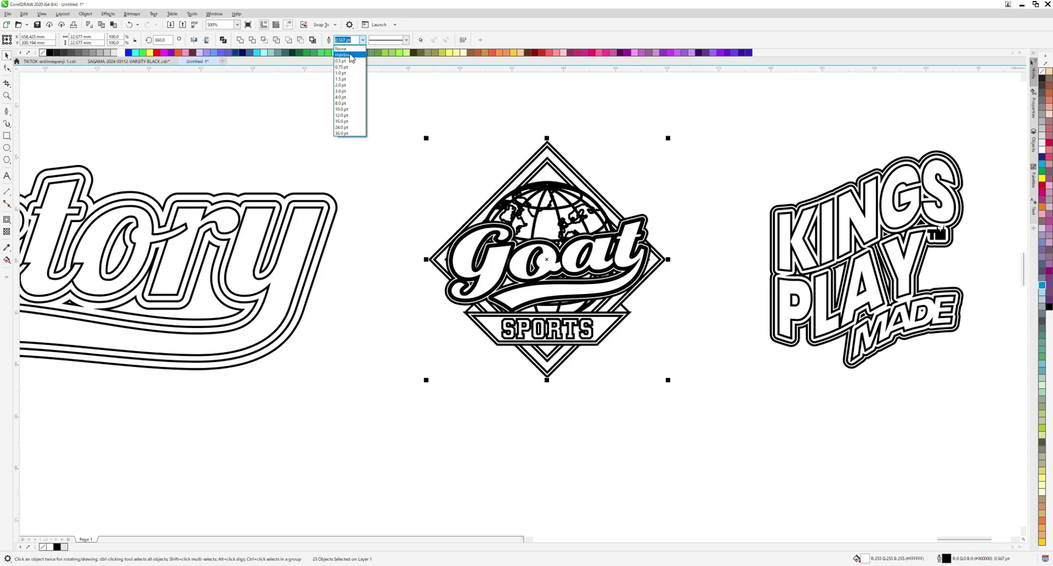
click(351, 57)
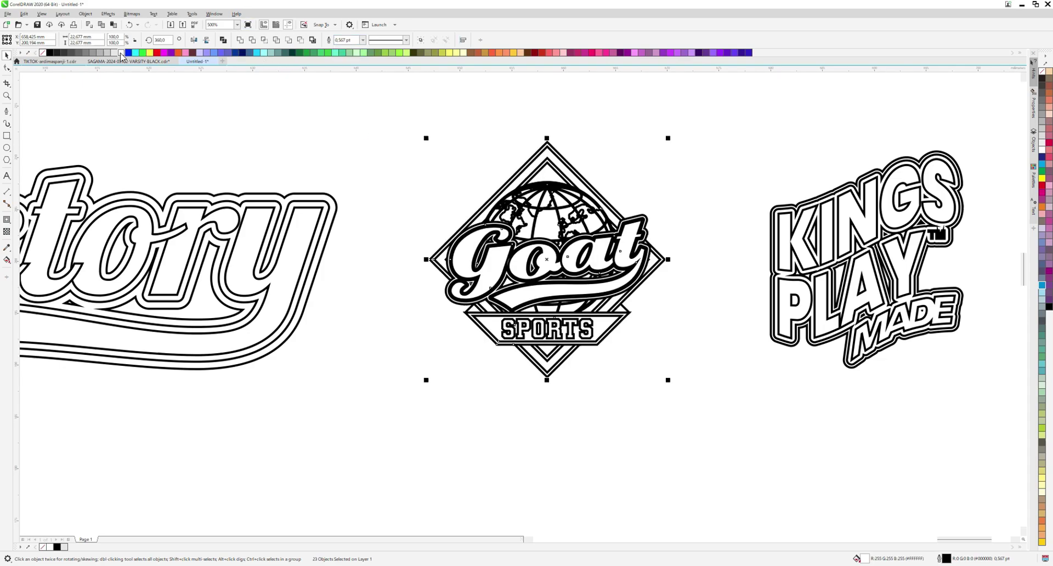
click(115, 110)
drag(680, 106, 679, 154)
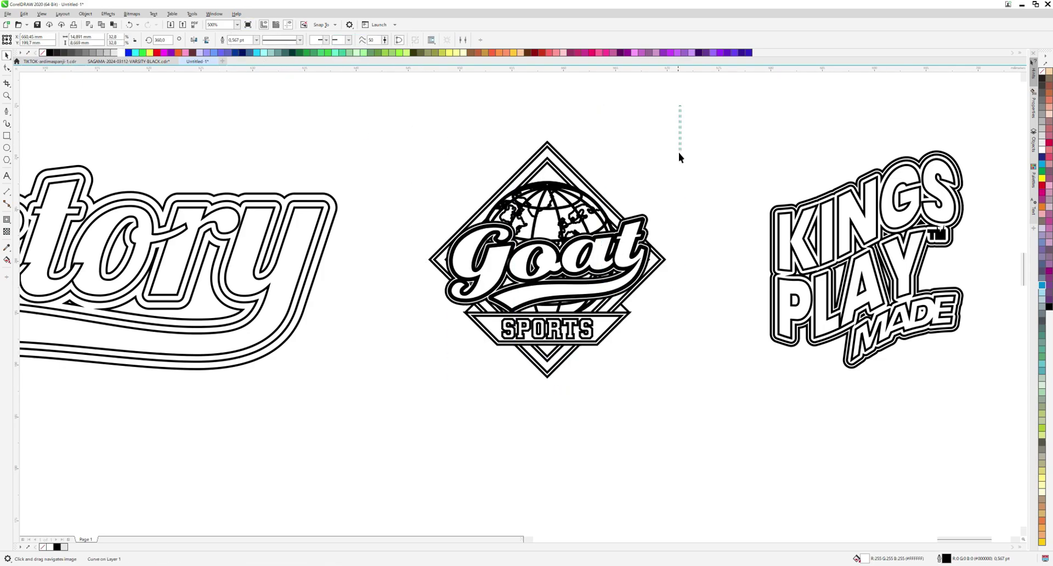
click(628, 246)
Step: Give all objects of the four logos solid black and white fills without outlines
scroll(562, 240, up, 1)
scroll(565, 253, down, 4)
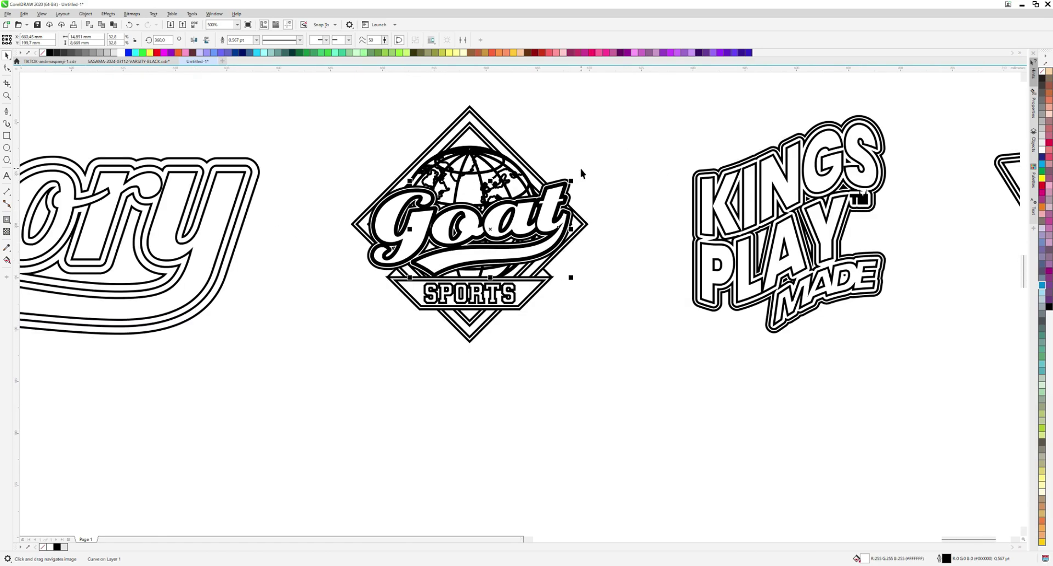
key(ctrl+a)
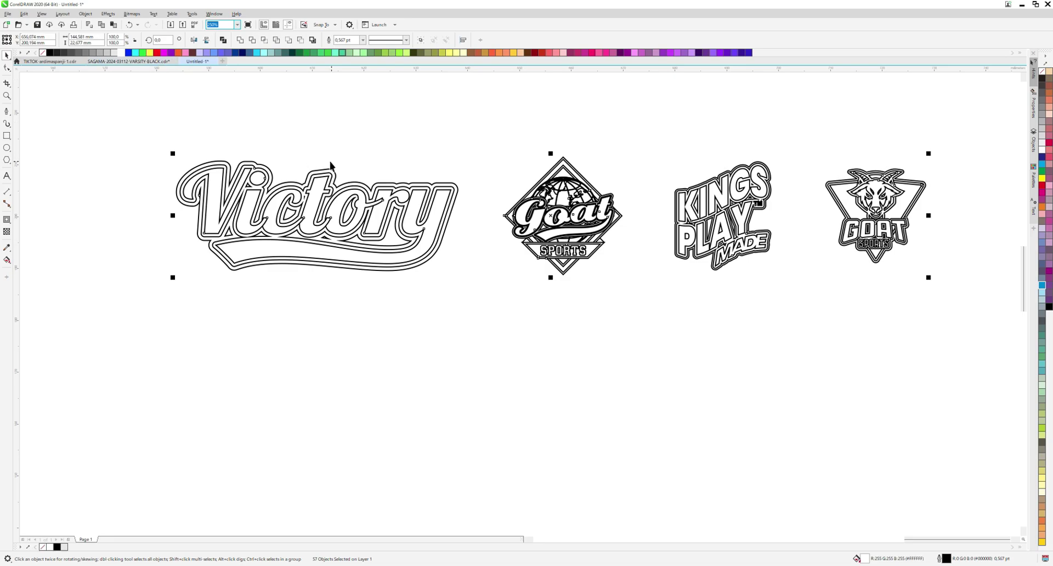
key(F4)
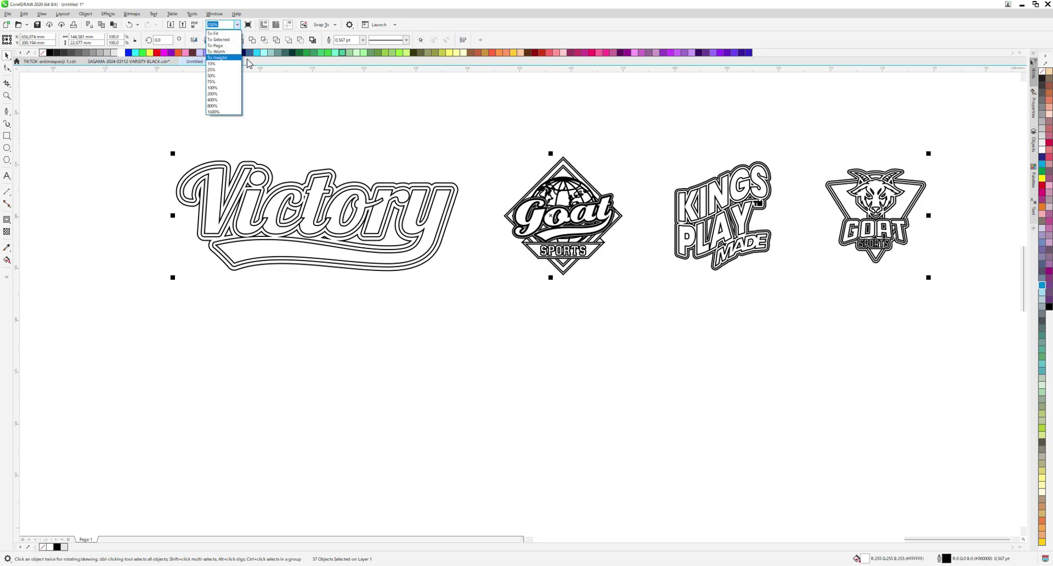
click(237, 25)
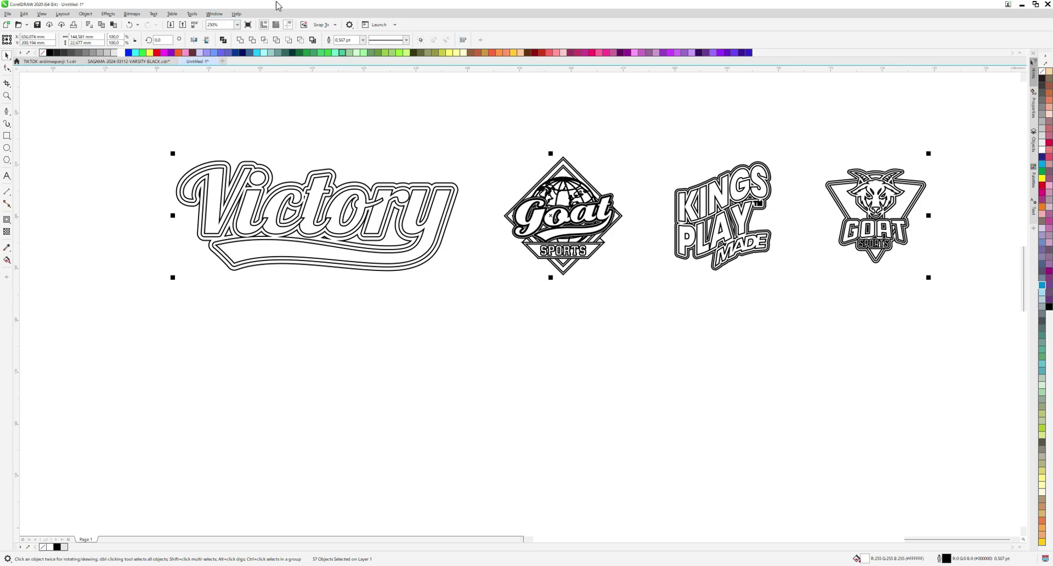
key(ctrl+z)
key(ctrl+z)
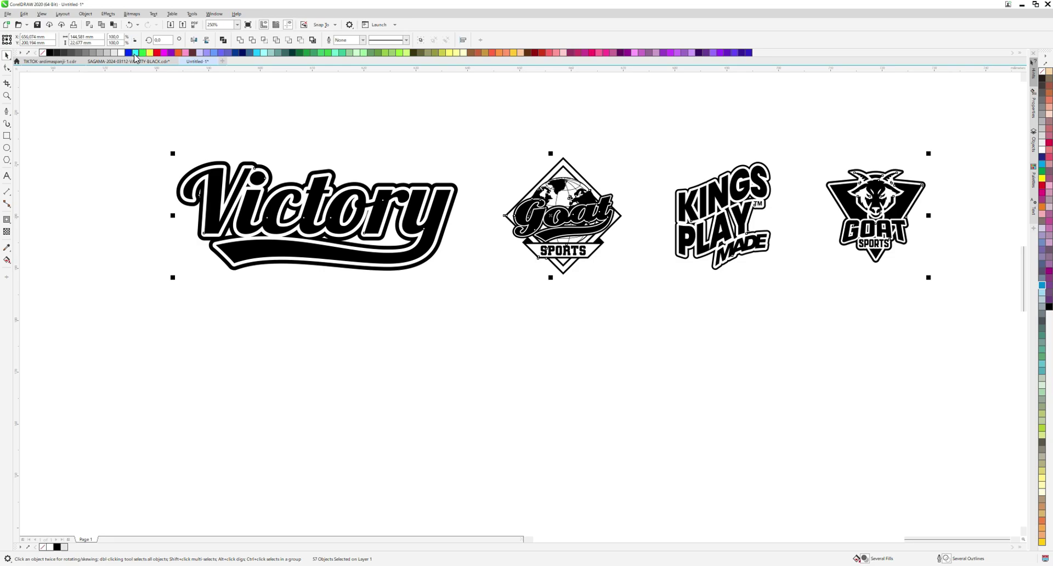
Step: Place the GOAT Sports goat-head artwork on a dark rectangle below the logos and give it solid black and white fills without outlines
key(Escape)
scroll(492, 203, down, 1)
mouse_move(830, 141)
mouse_down()
mouse_move(348, 297)
mouse_move(817, 150)
mouse_up()
scroll(661, 198, down, 1)
scroll(652, 205, up, 4)
key(ctrl+v)
scroll(653, 203, up, 4)
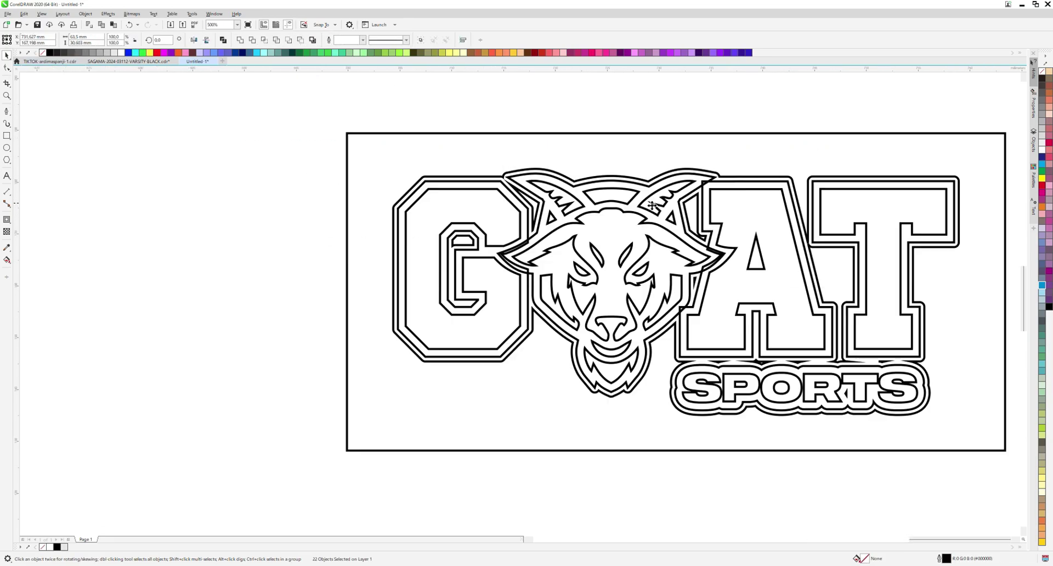
scroll(653, 203, down, 4)
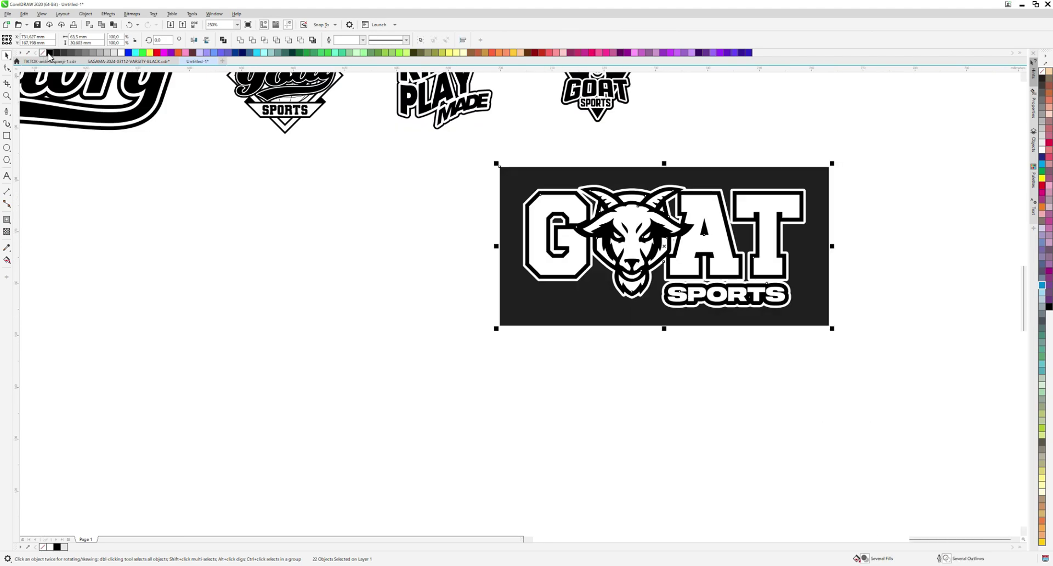
drag(383, 125, 870, 377)
Step: Place the varsity letter G on a dark rectangle beside the GOAT Sports patch and remove all its outlines
key(ctrl+v)
drag(475, 240, 620, 239)
scroll(286, 209, up, 1)
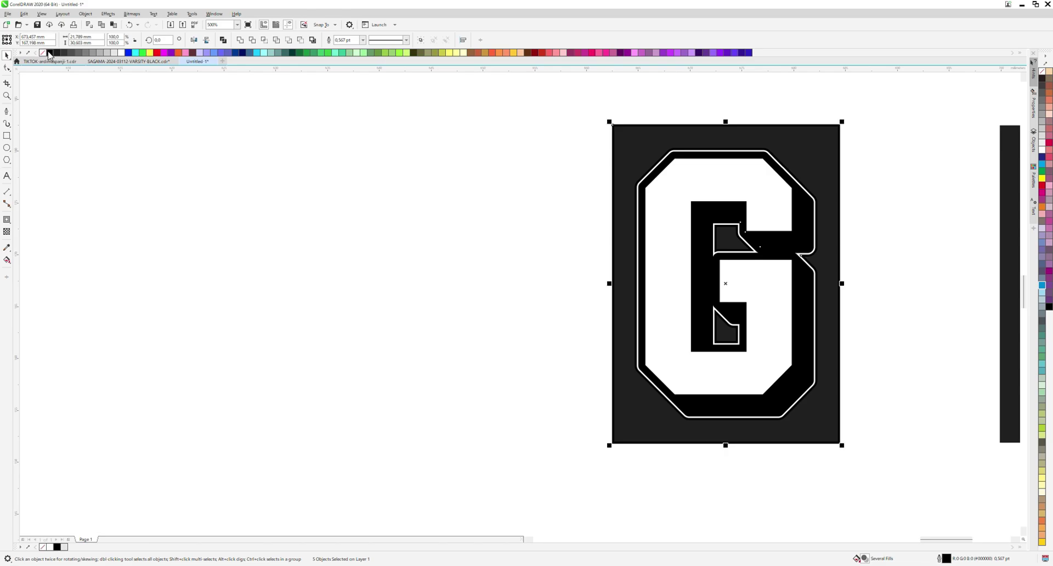
drag(905, 460, 459, 80)
double_click(43, 53)
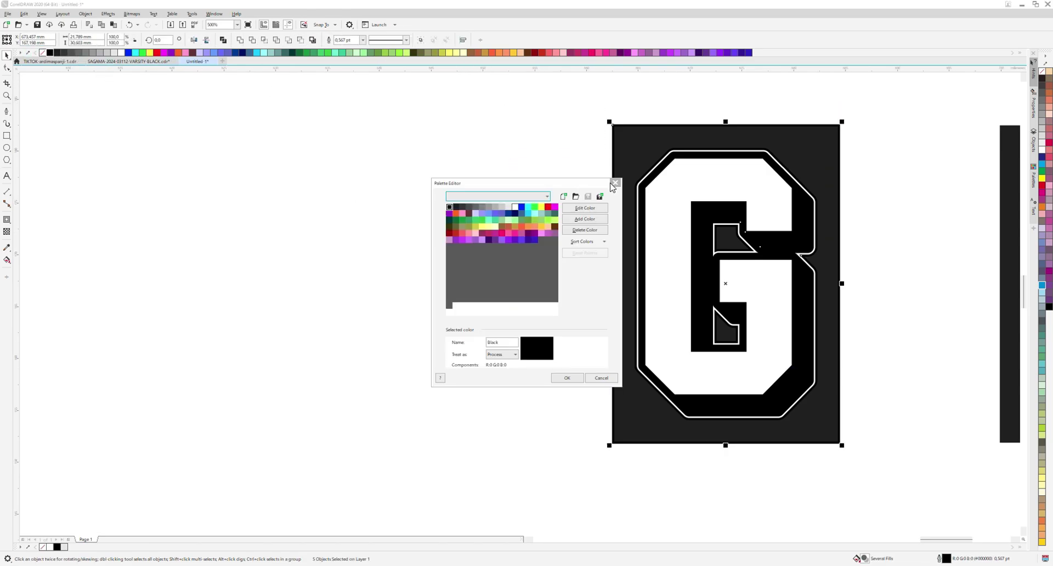
key(Escape)
right_click(43, 53)
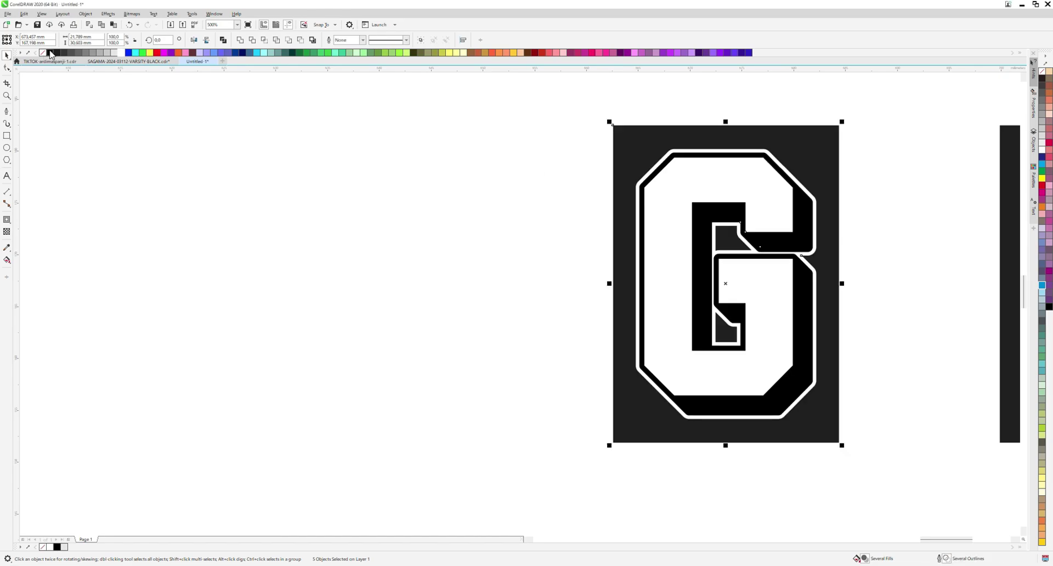
drag(916, 96, 482, 519)
click(770, 190)
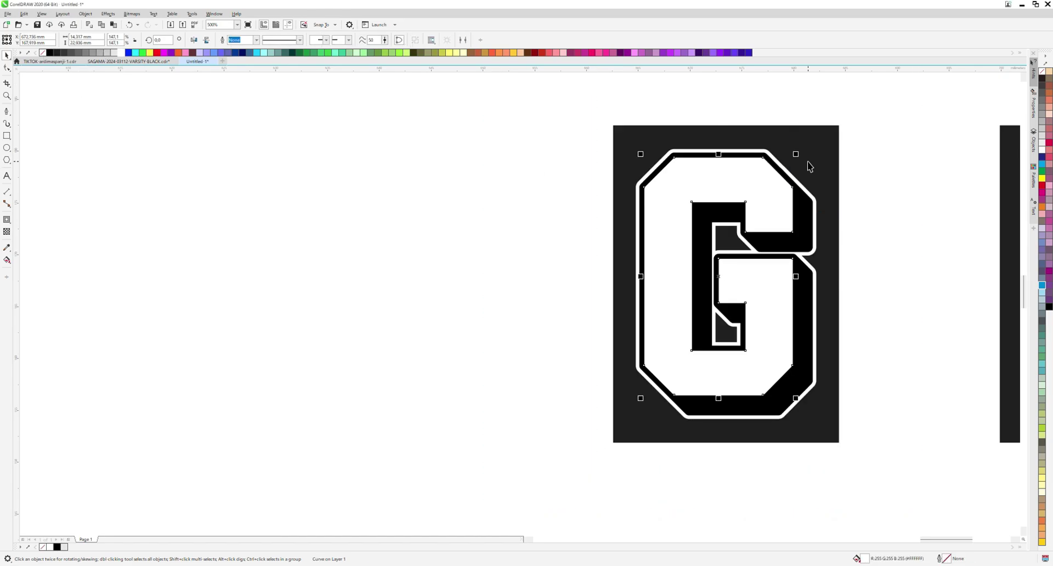
Step: Place the circular TRUST IN THE GOAT lettering with the number 2 in its centre beside the letter G patch
scroll(801, 238, down, 1)
key(Escape)
drag(795, 238, 865, 226)
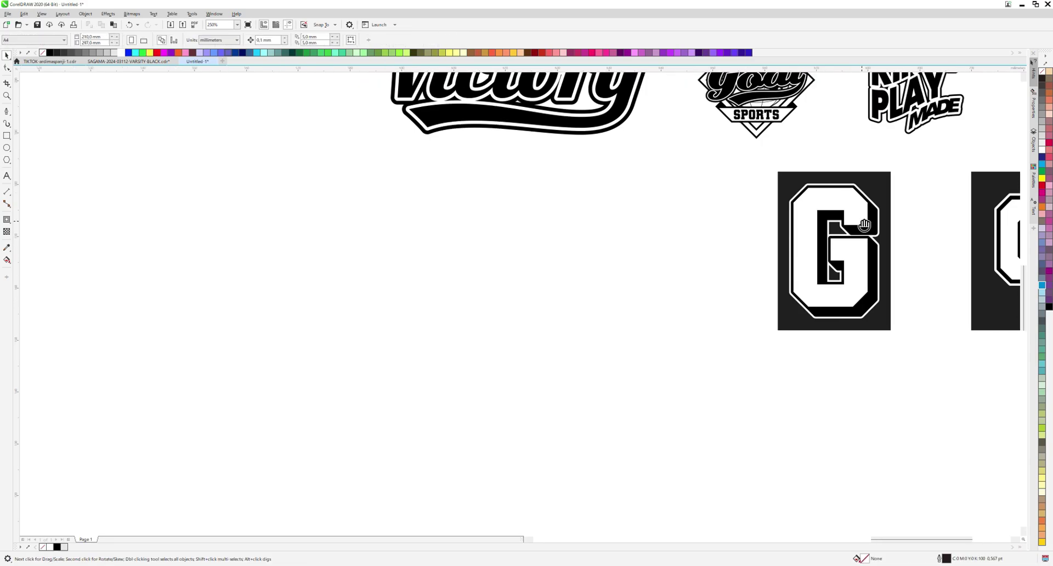
key(ctrl+v)
drag(625, 228, 677, 228)
scroll(663, 233, up, 2)
scroll(663, 234, down, 2)
scroll(663, 233, up, 2)
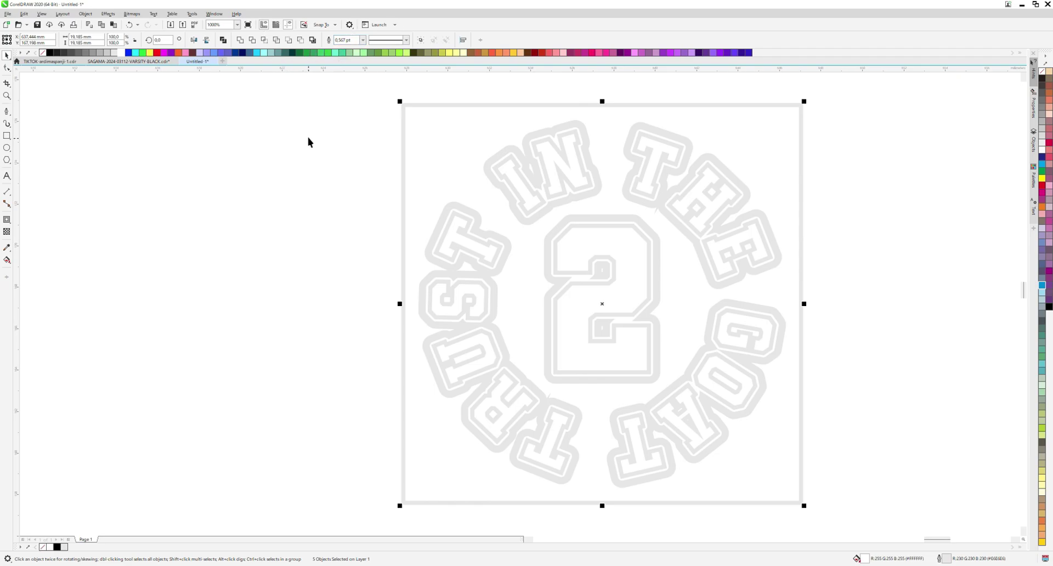
Step: Give the TRUST IN THE GOAT patch solid black and white fills on a dark square, without outlines
click(122, 52)
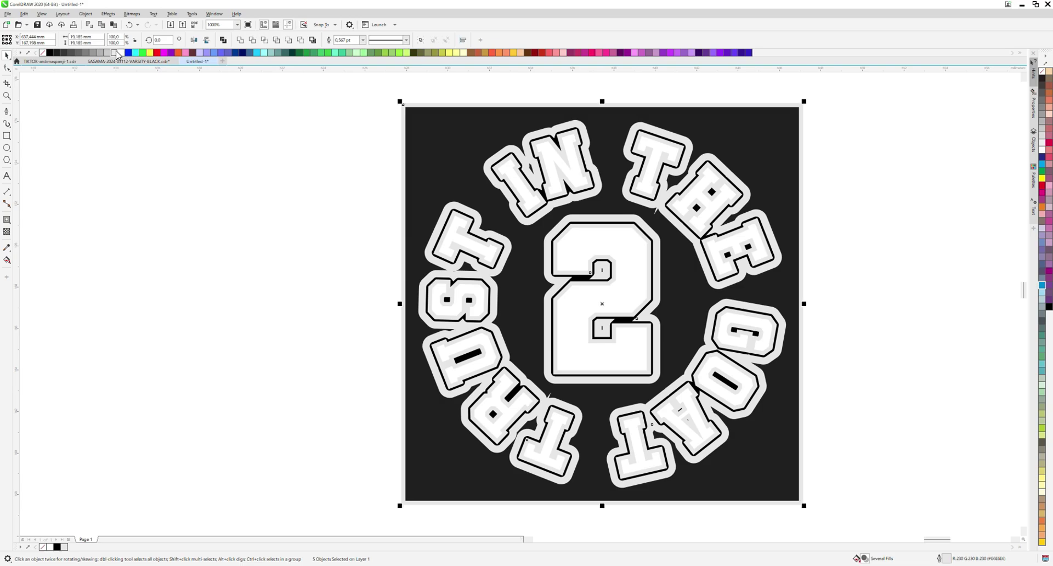
key(ctrl+z)
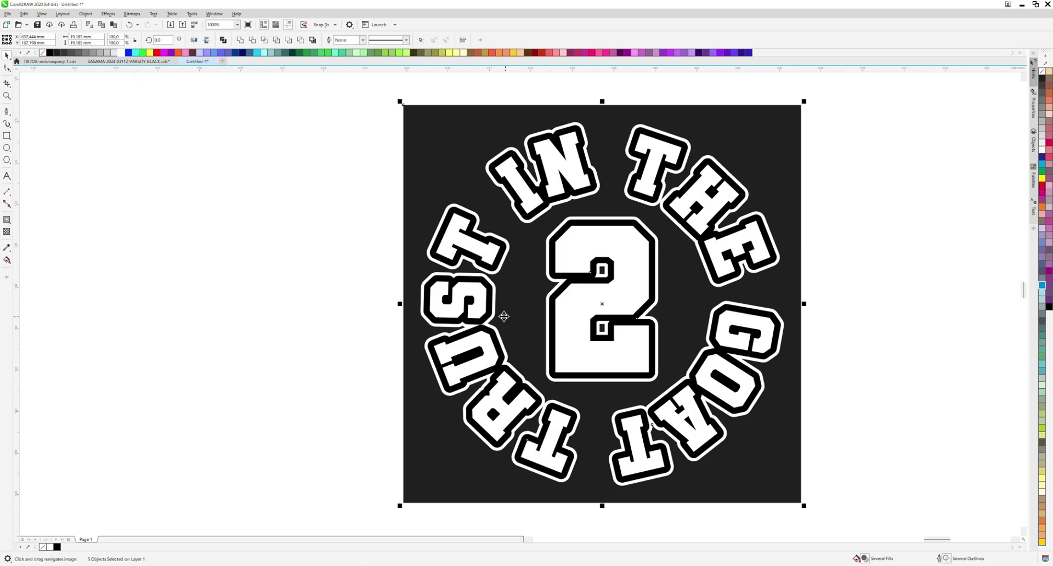
drag(504, 317, 399, 228)
scroll(484, 261, down, 1)
Step: Place the four-line script quote "The Secret Of Success Is To Do The Common Thing Uncommonly Well" with its frame beside the circular patch
drag(347, 92, 603, 318)
drag(415, 224, 550, 173)
drag(104, 88, 395, 279)
scroll(132, 134, up, 3)
scroll(132, 134, down, 3)
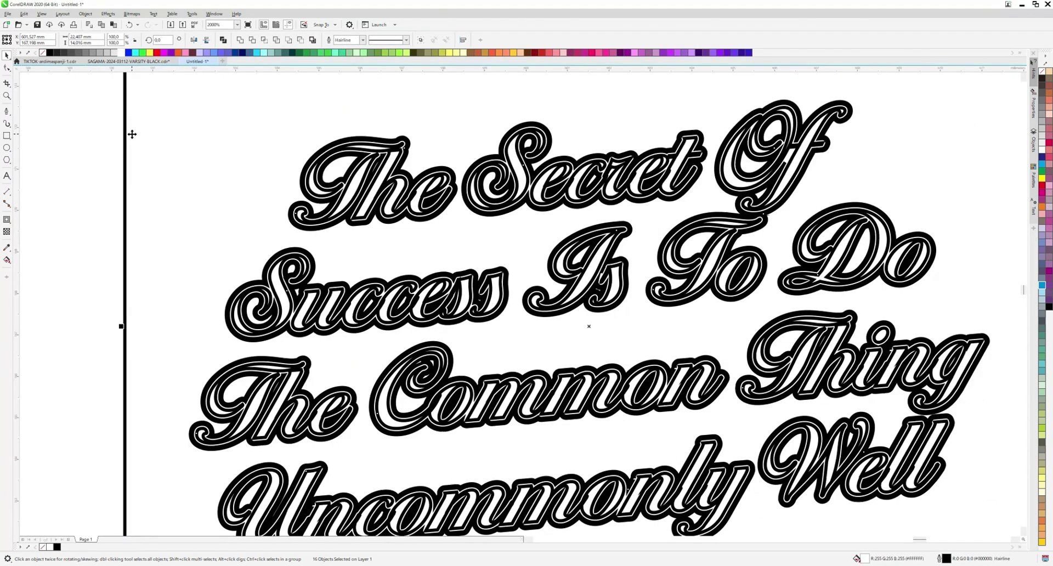
Step: Set the outline width of all objects in the script quote patch to 0.567 pt
click(362, 40)
click(362, 40)
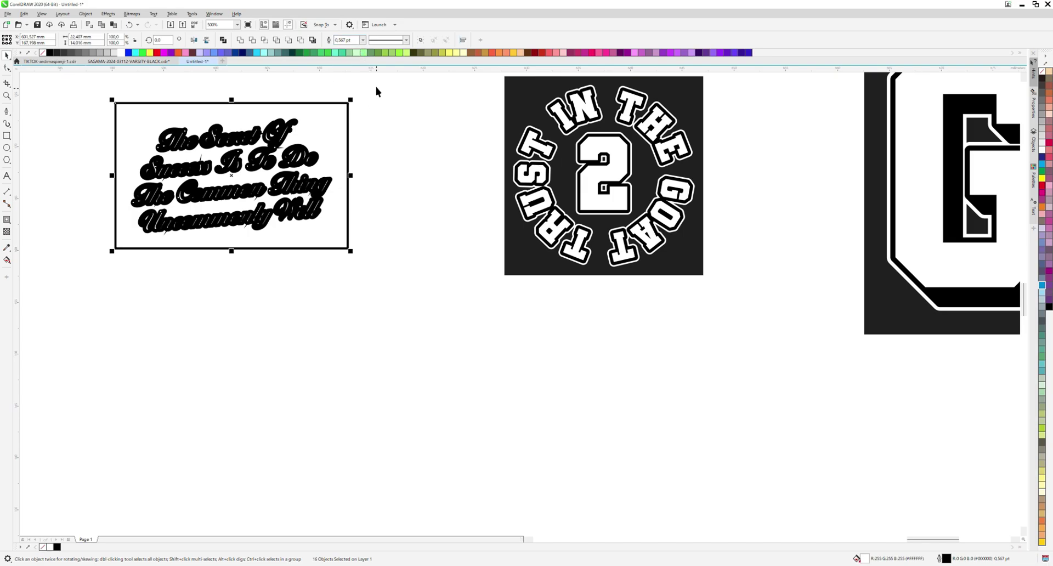
scroll(386, 142, down, 1)
scroll(195, 114, up, 2)
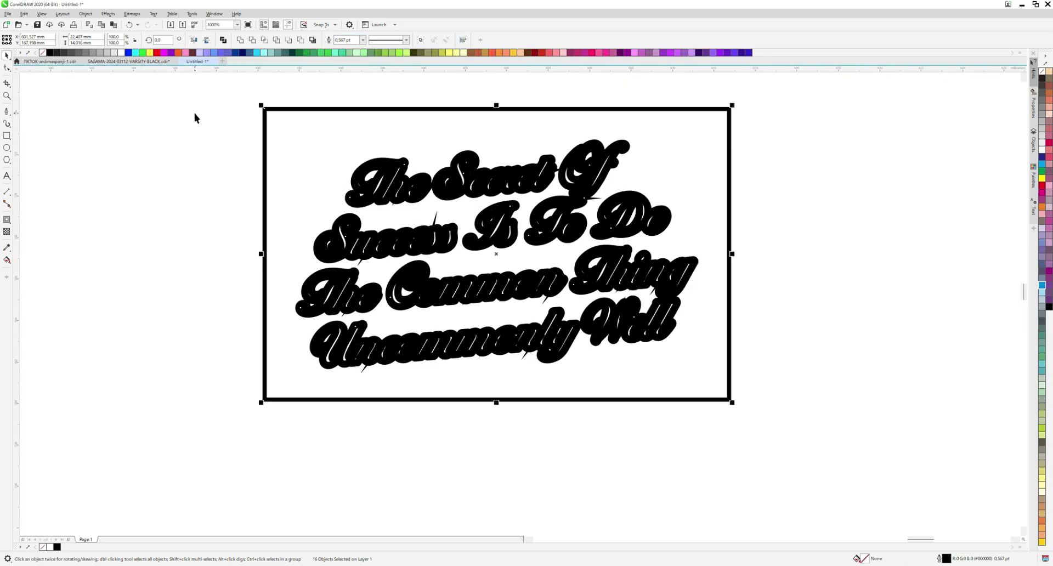
Step: Give the script quote white lettering with black contours on a dark rectangle, without outlines
scroll(208, 81, down, 1)
key(ctrl+z)
key(ctrl+z)
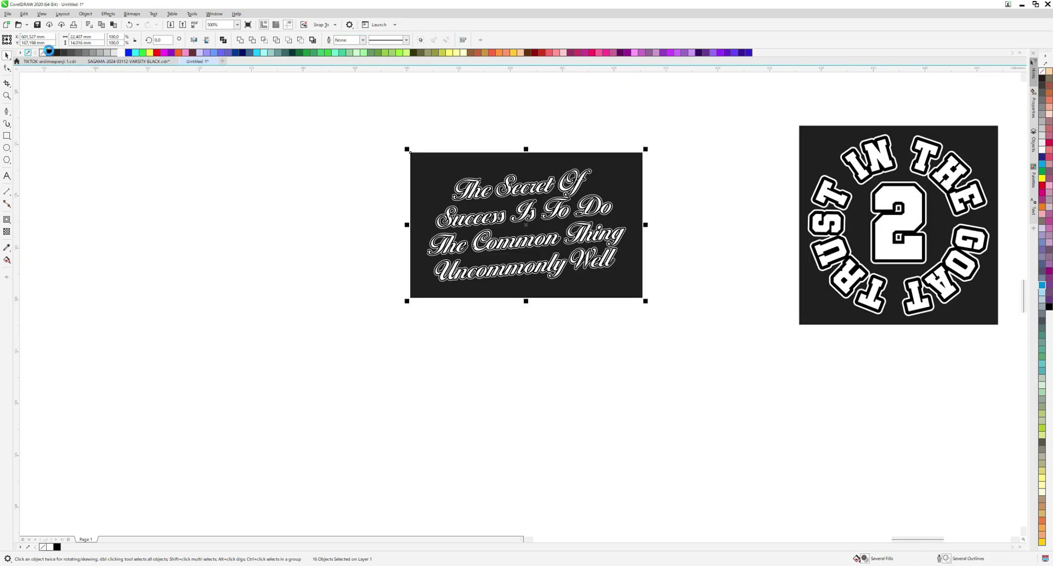
drag(357, 120, 806, 385)
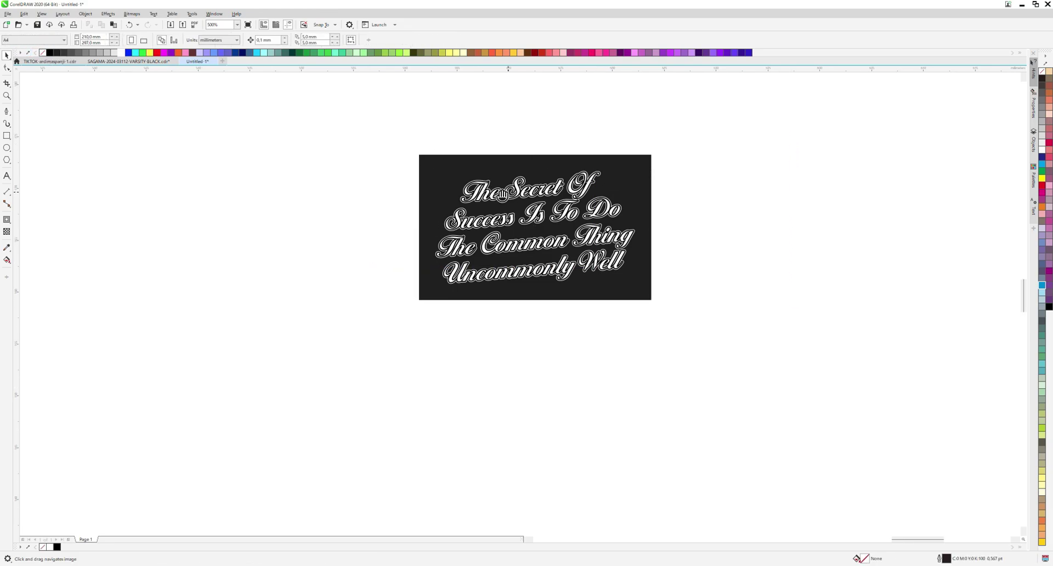
Step: Place the Locks Only script lettering with its contours beside the script quote patch and fill all its objects black
drag(486, 194, 786, 183)
key(ctrl+v)
scroll(571, 193, up, 1)
scroll(316, 171, up, 1)
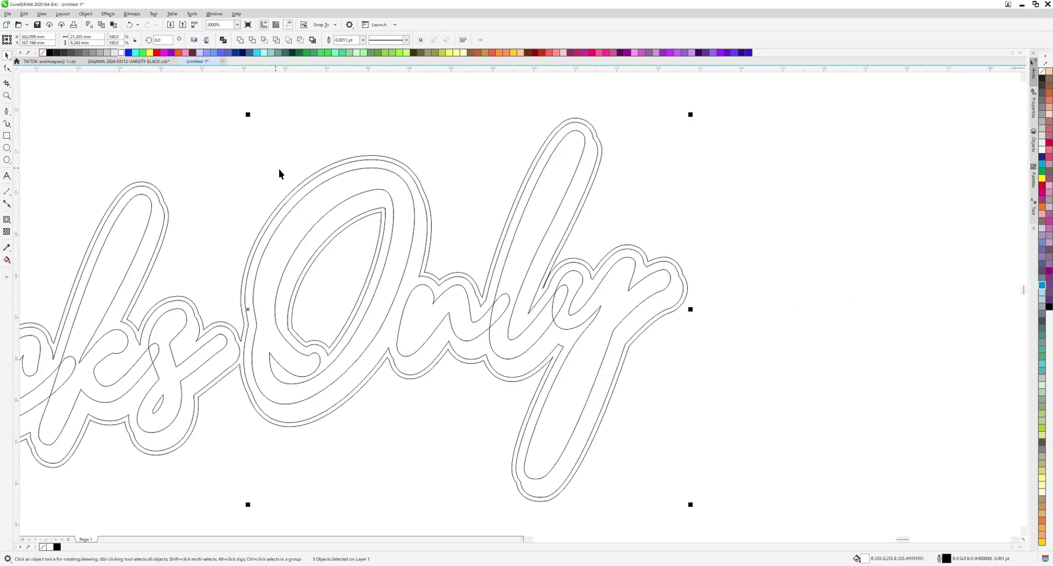
click(50, 53)
scroll(566, 204, down, 2)
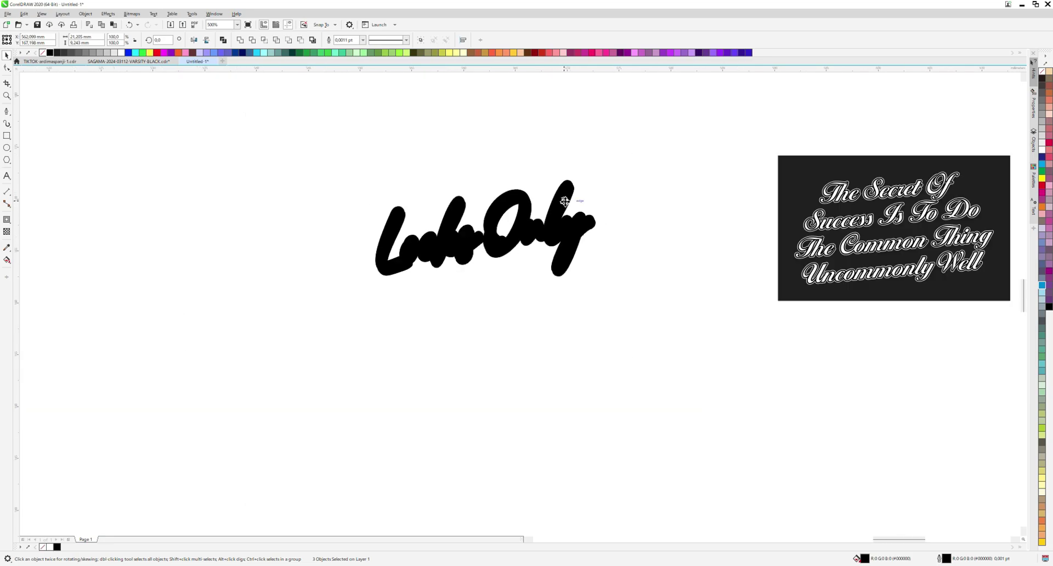
Step: Try a Hairline outline on the Locks Only lettering and set its outline width to 0.567 pt
key(F12)
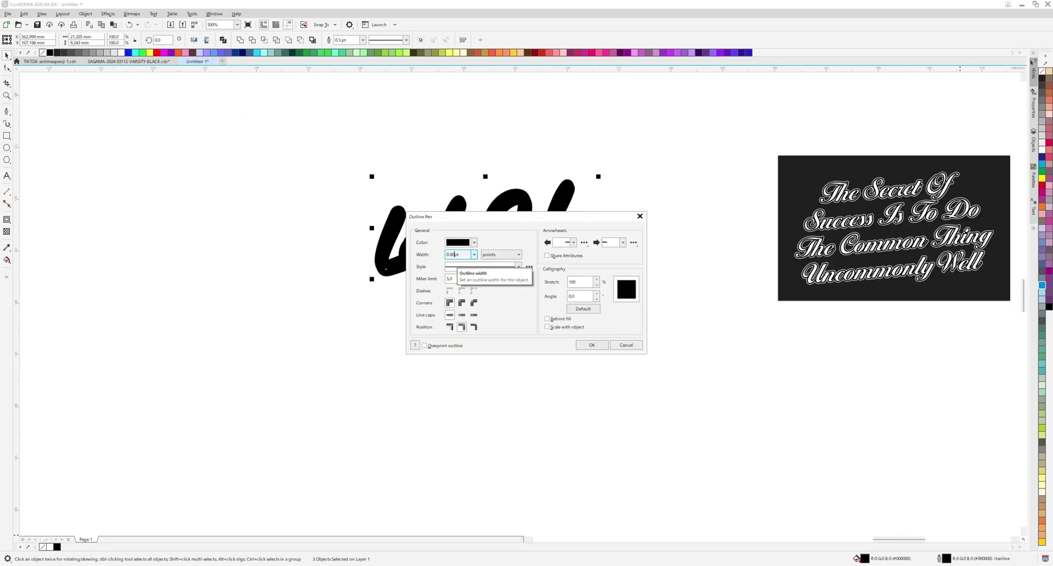
double_click(452, 255)
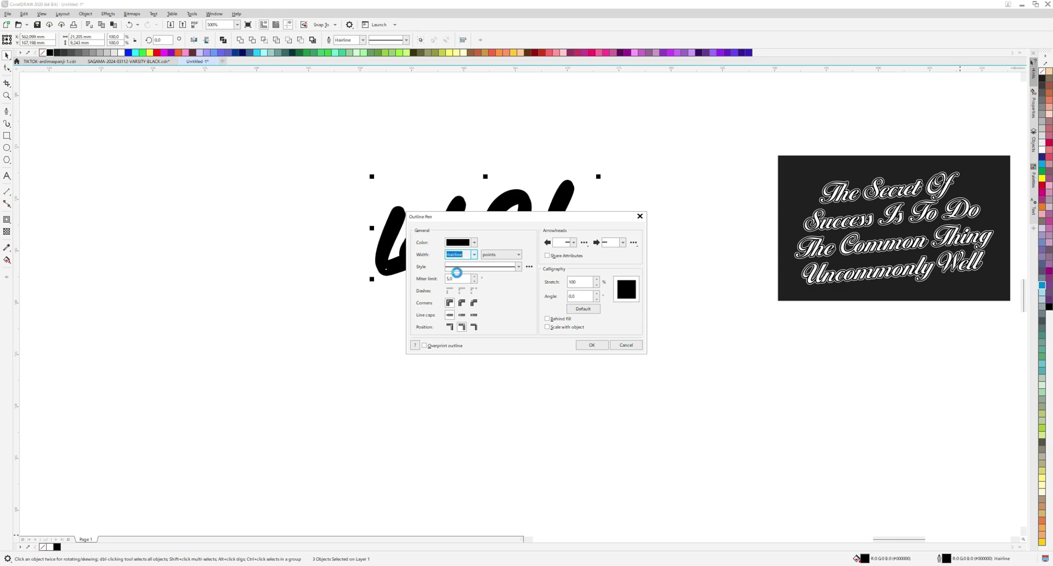
click(473, 255)
click(458, 264)
key(Return)
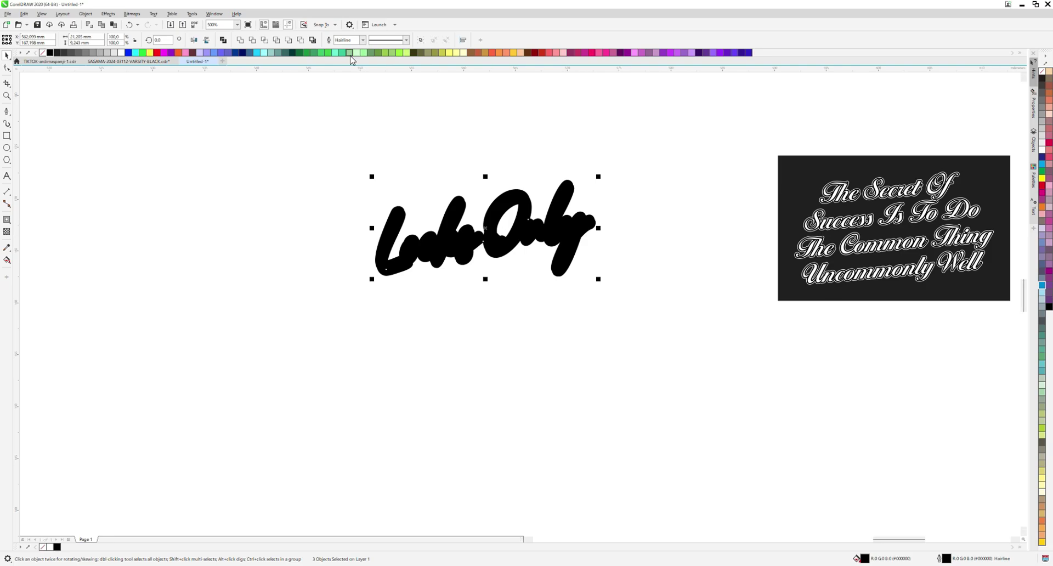
click(362, 40)
click(362, 46)
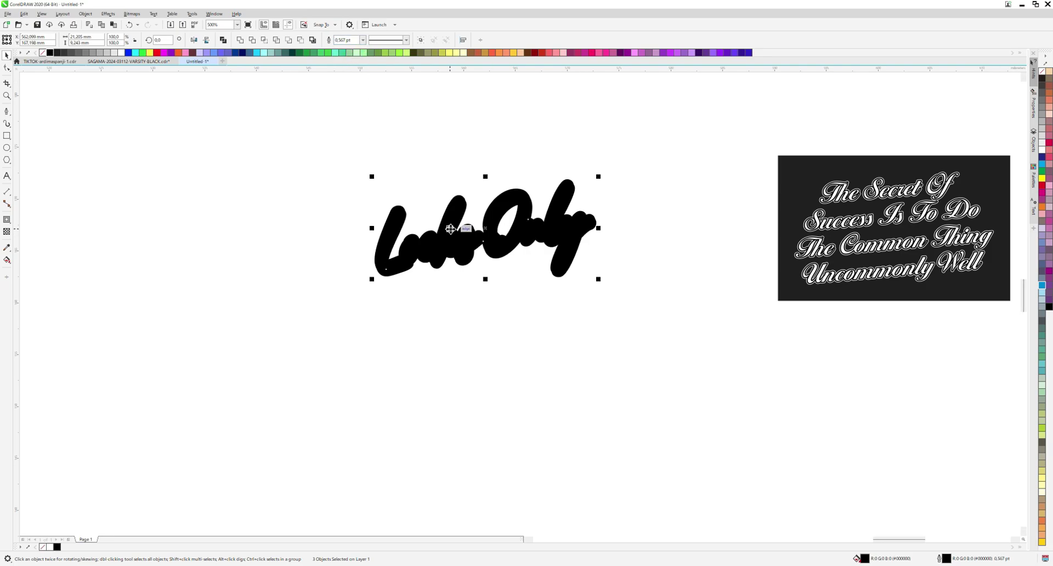
Step: Give the Locks Only lettering black and white fills without outlines and set it on a dark rectangle
right_click(43, 53)
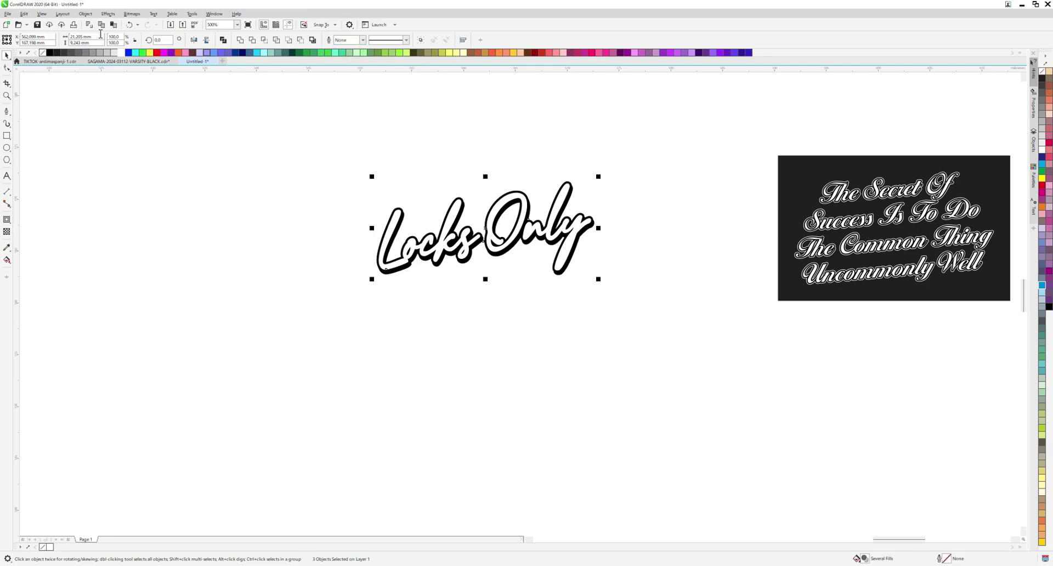
drag(309, 133, 650, 328)
key(ctrl+z)
scroll(492, 258, down, 1)
key(ctrl+z)
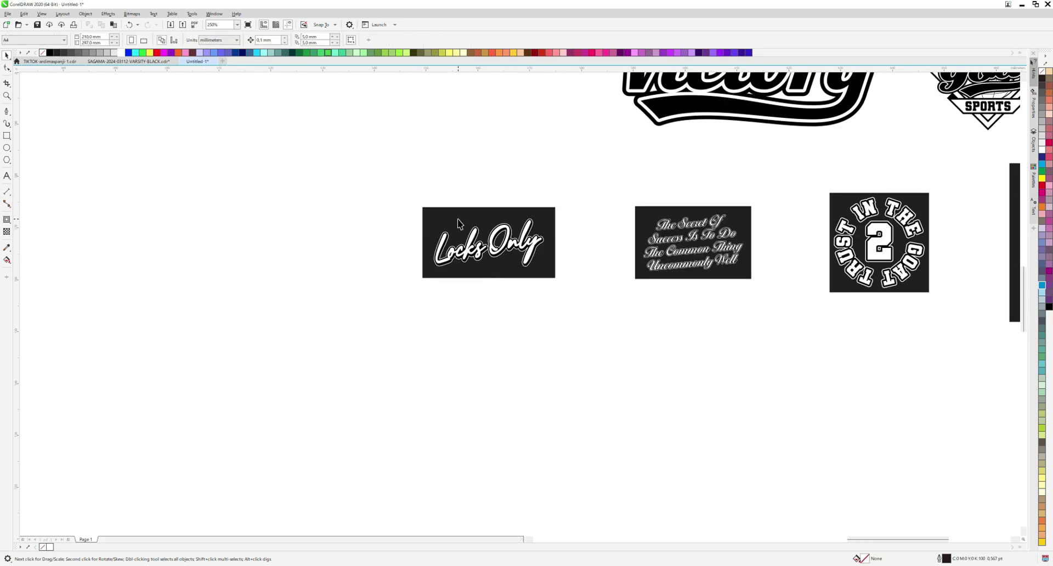
scroll(380, 180, up, 1)
key(ctrl+z)
key(ctrl+z)
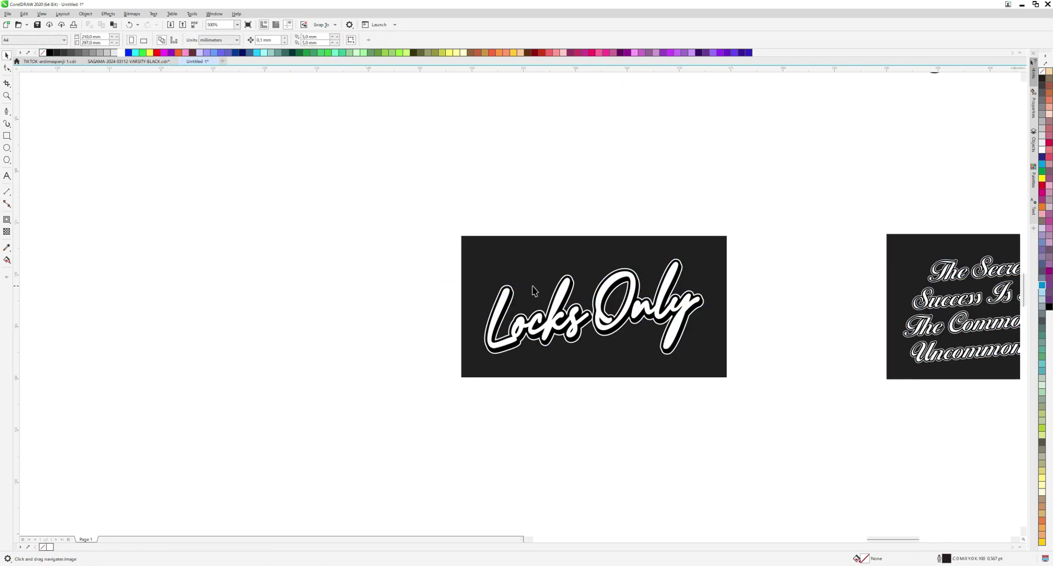
Step: Place a vertical column of round jacket buttons below the patches
scroll(525, 192, down, 2)
drag(599, 371, 618, 224)
scroll(619, 323, up, 1)
key(ctrl+z)
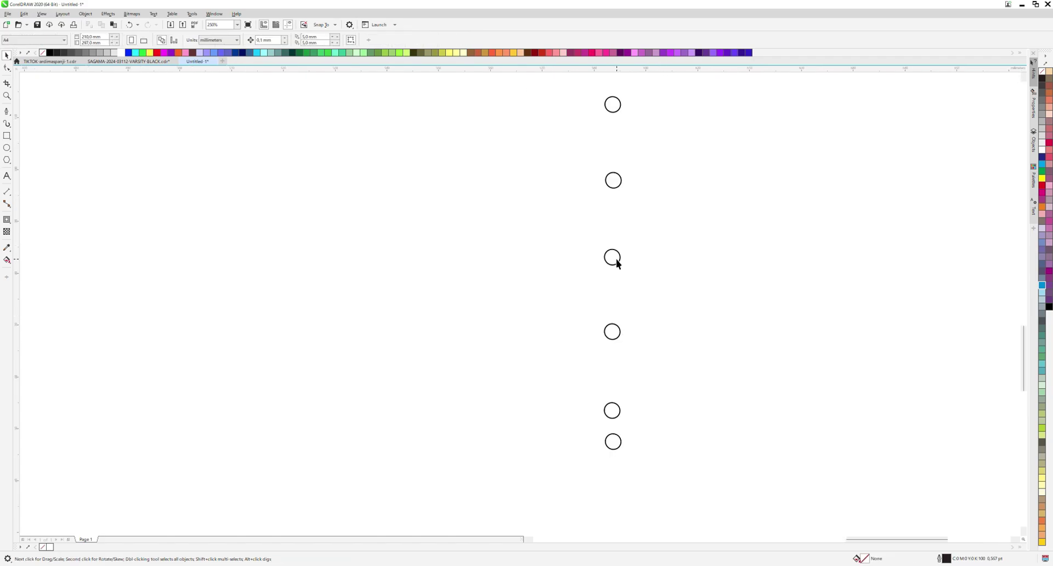
Step: Add the jacket's front body panels around the button column, with the right slanted pocket
key(ctrl+z)
key(ctrl+z)
key(ctrl+z)
key(ctrl+z)
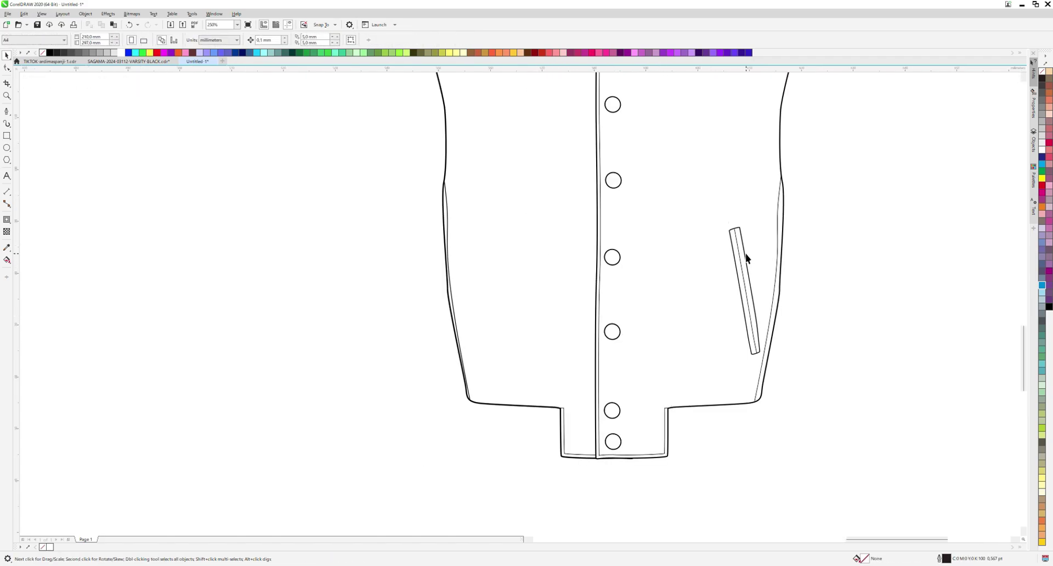
Step: Add the left slanted pocket and the left sleeve with its striped ribbed cuff to the jacket front
key(ctrl+z)
key(ctrl+z)
key(ctrl+z)
key(ctrl+z)
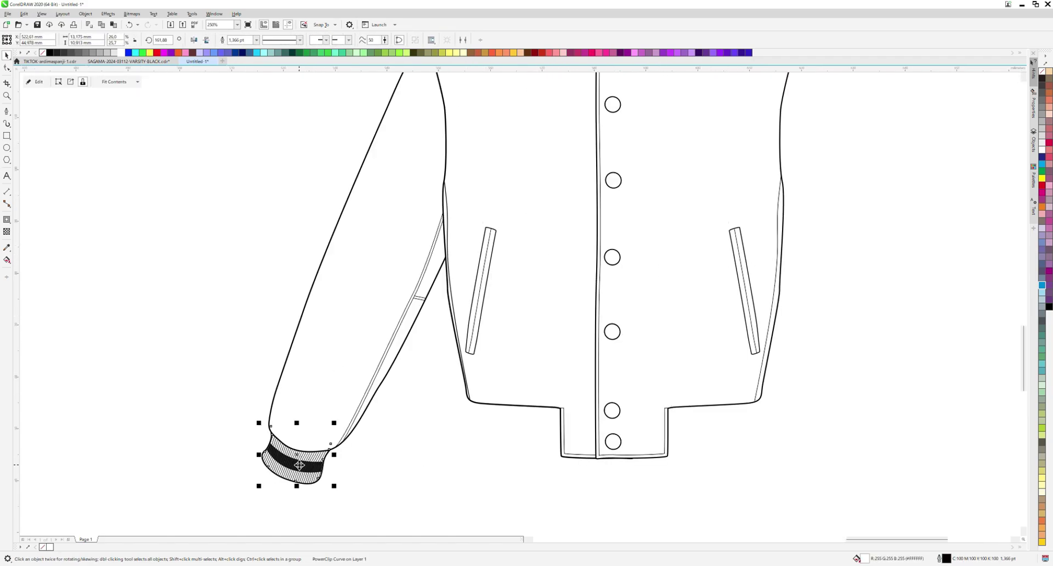
Step: Add the two striped ribbed hem bands and the right sleeve's striped cuff to the jacket front
key(ctrl+z)
key(ctrl+z)
key(ctrl+z)
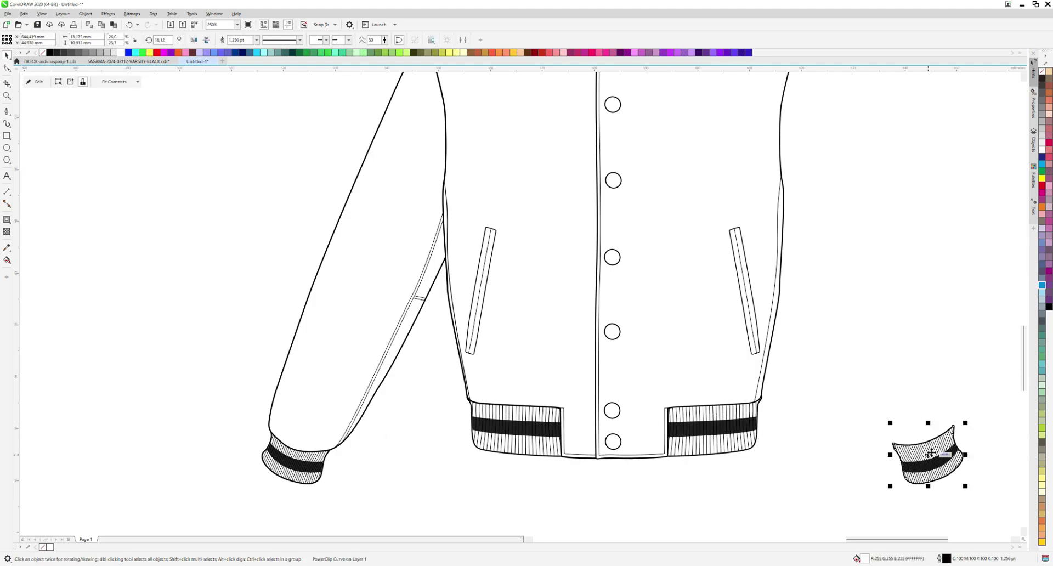
key(ctrl+z)
Step: Complete the jacket front with the right sleeve and the striped ribbed collar around the black neck opening
drag(593, 441, 420, 298)
scroll(466, 249, up, 1)
key(ctrl+z)
key(ctrl+z)
scroll(500, 257, down, 2)
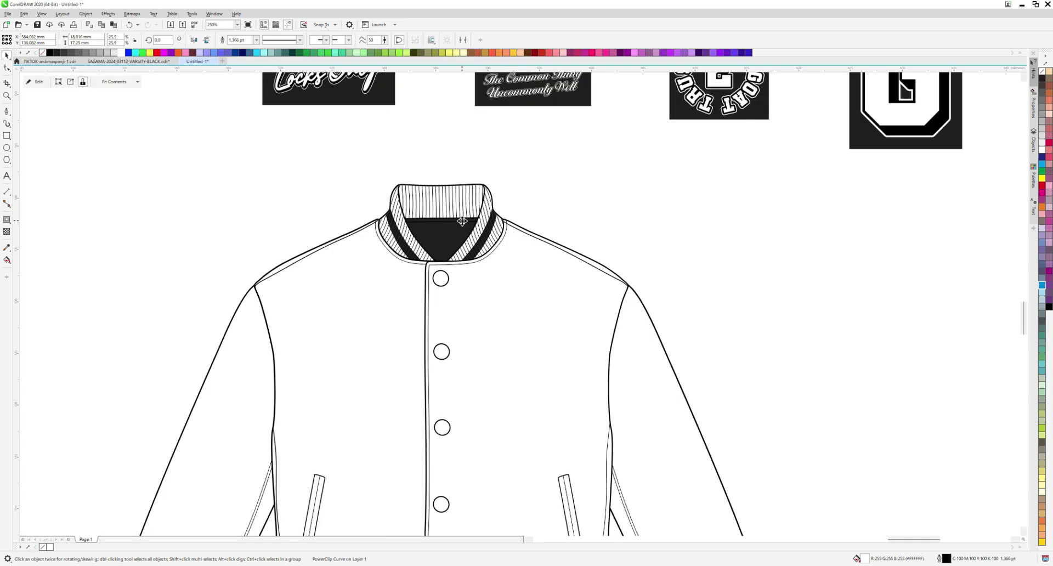
click(427, 299)
key(Escape)
scroll(422, 306, down, 2)
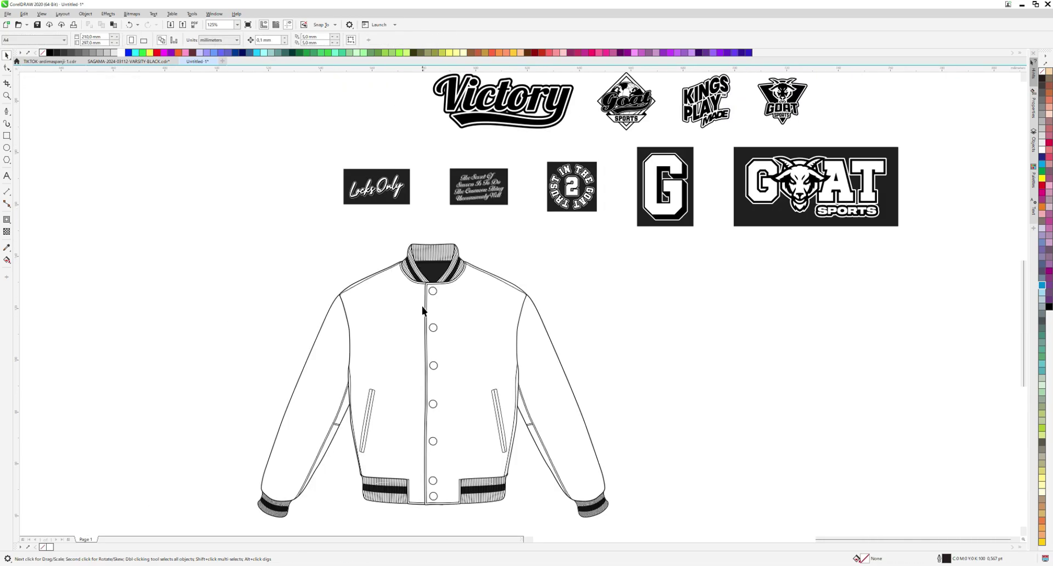
Step: Place the striped ribbed collar of the jacket's back view below the GOAT Sports patch
scroll(660, 292, up, 2)
key(ctrl+z)
scroll(475, 274, up, 2)
key(Escape)
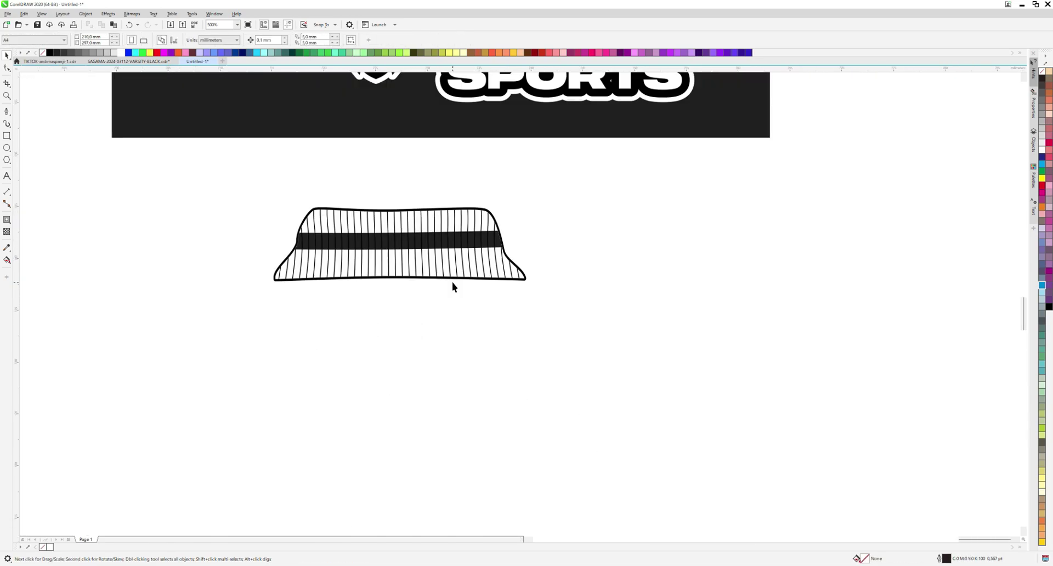
scroll(452, 282, down, 3)
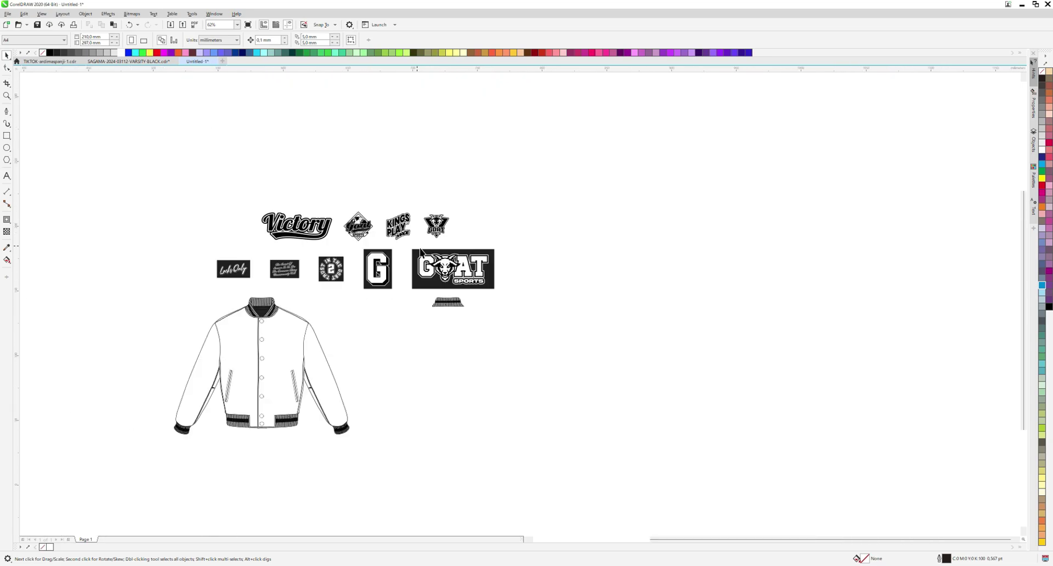
Step: Add the plain body panel of the jacket's back view beside the front view
scroll(433, 408, up, 2)
key(ctrl+z)
click(271, 399)
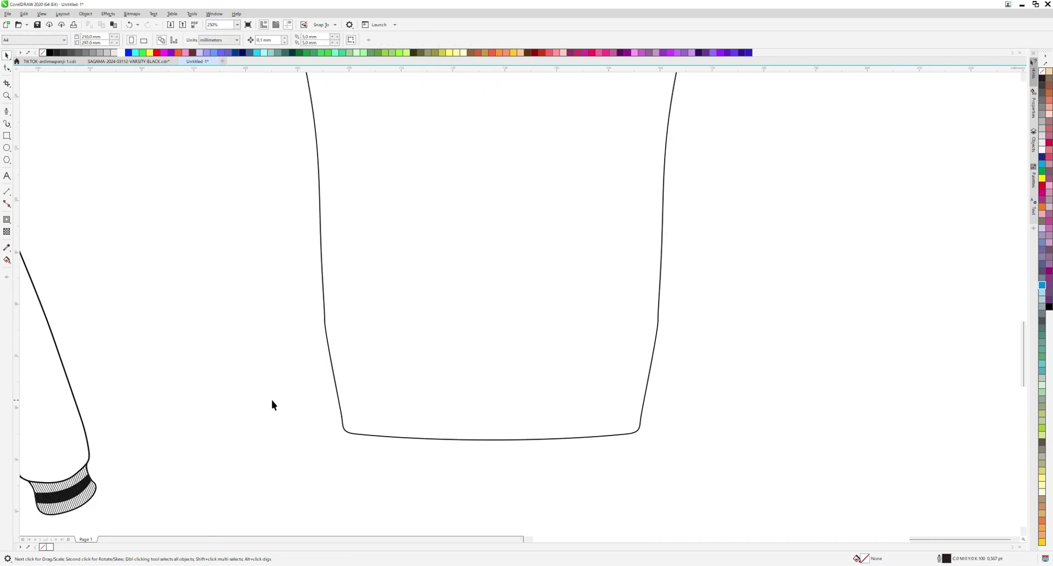
Step: Add the left sleeve with its striped cuff and the full-width striped hem band to the jacket's back view
key(ctrl+z)
key(Escape)
key(ctrl+z)
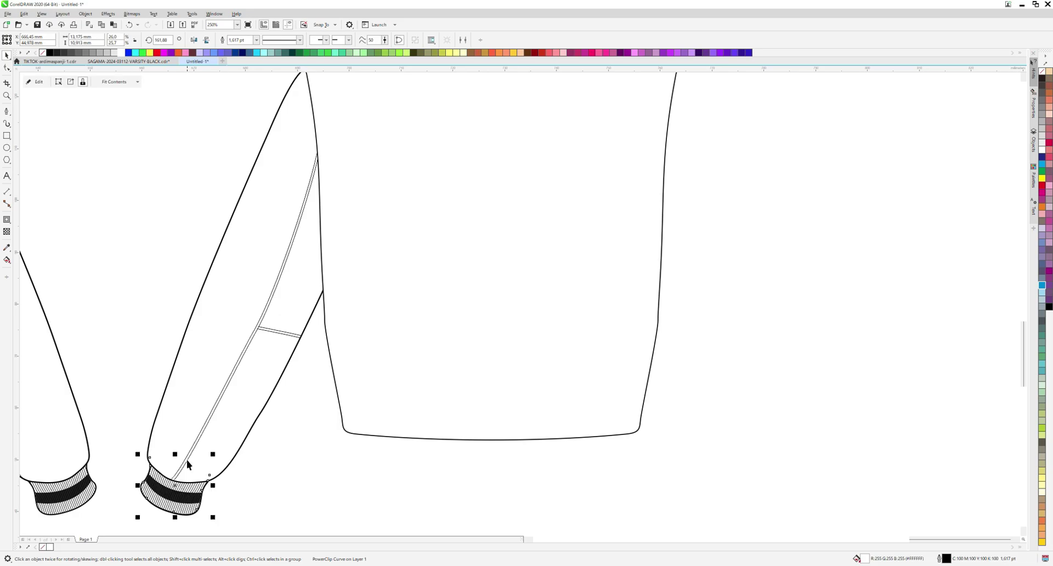
key(Escape)
key(ctrl+z)
key(Escape)
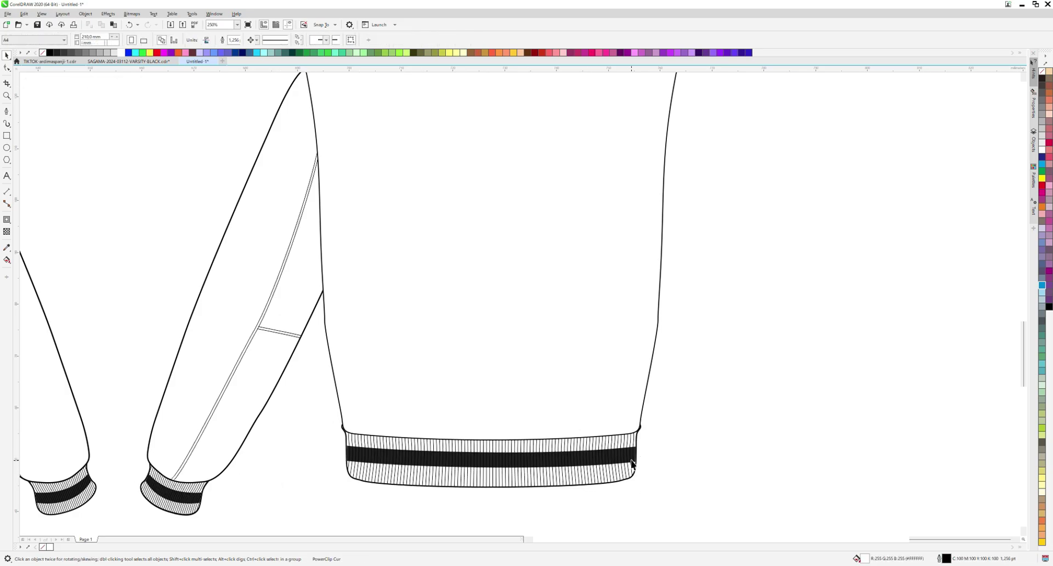
Step: Complete the jacket's back view with the right sleeve and its striped cuff
key(ctrl+z)
key(Escape)
key(ctrl+v)
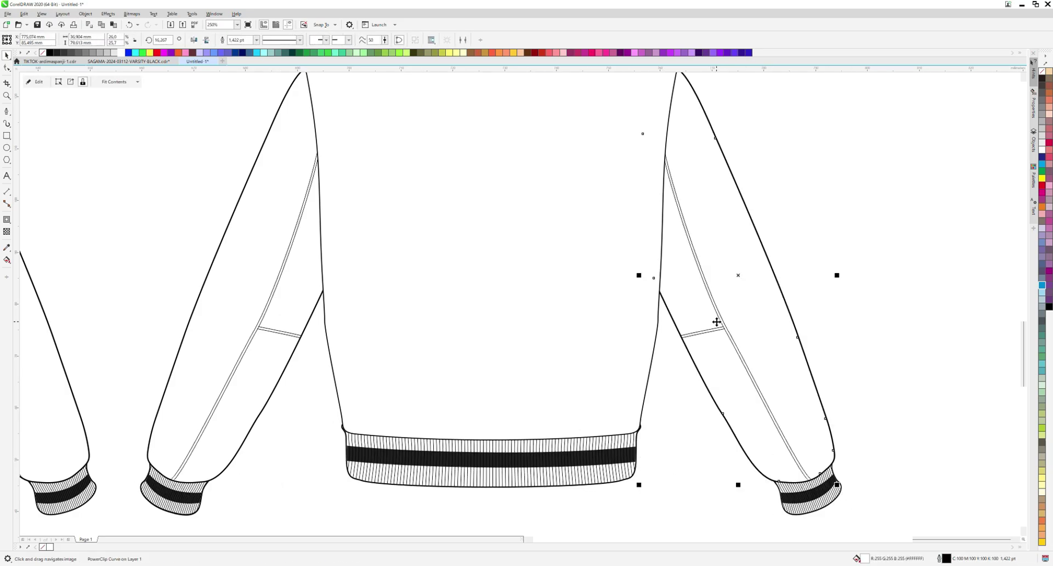
scroll(844, 335, down, 3)
key(Escape)
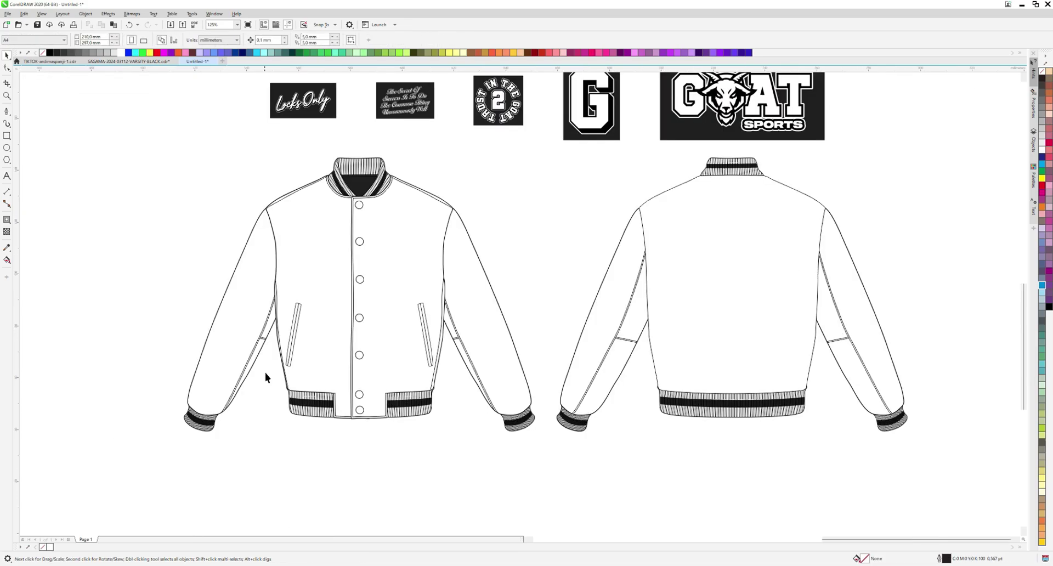
Step: Add the coloured version over both jacket views: black bodies, white sleeves, white buttons and black ribbing with white stripes
key(ctrl+v)
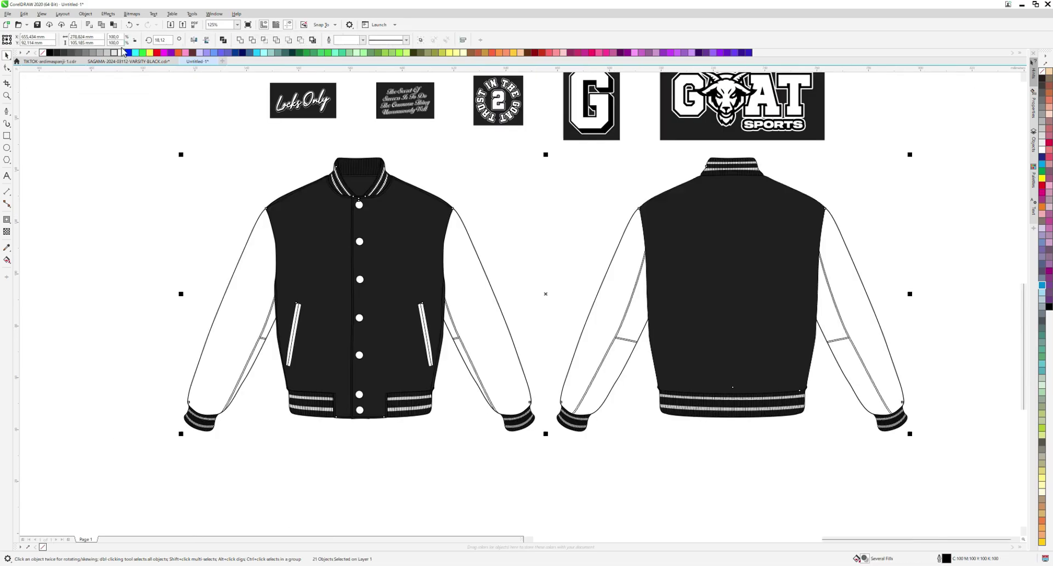
key(Escape)
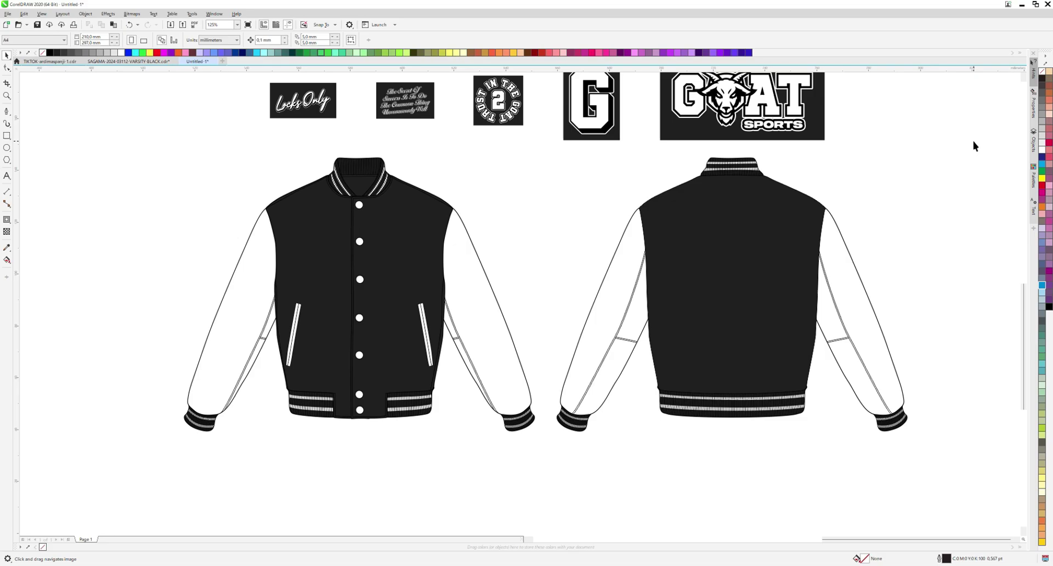
Step: Place the round TRUST IN THE GOAT 2 patch between the buttons and the right pocket of the jacket front
scroll(711, 233, up, 2)
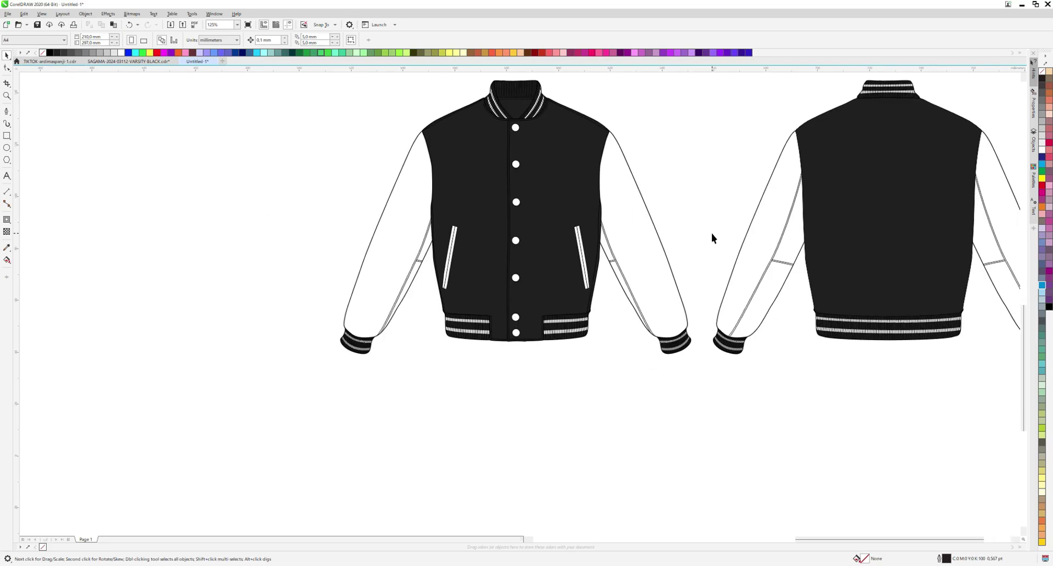
key(ctrl+v)
scroll(591, 284, up, 1)
drag(685, 423, 759, 258)
scroll(758, 257, down, 2)
key(Escape)
Step: Place the four-line script "The Secret Of Success Is To Do The Common Thing Uncommonly Well" beside the front's left pocket
key(ctrl+v)
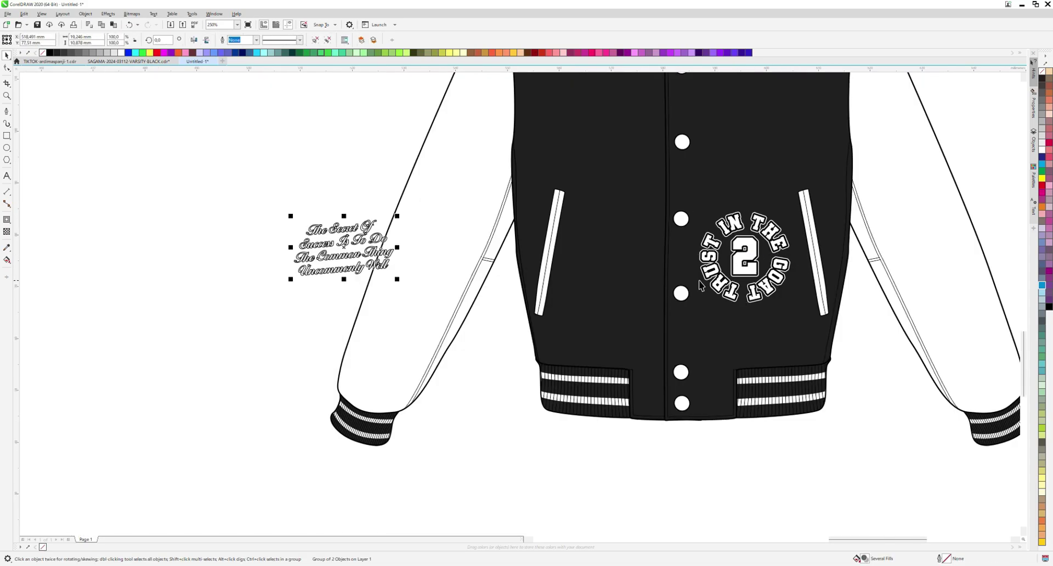
drag(364, 233, 457, 318)
scroll(631, 238, up, 1)
scroll(617, 233, down, 1)
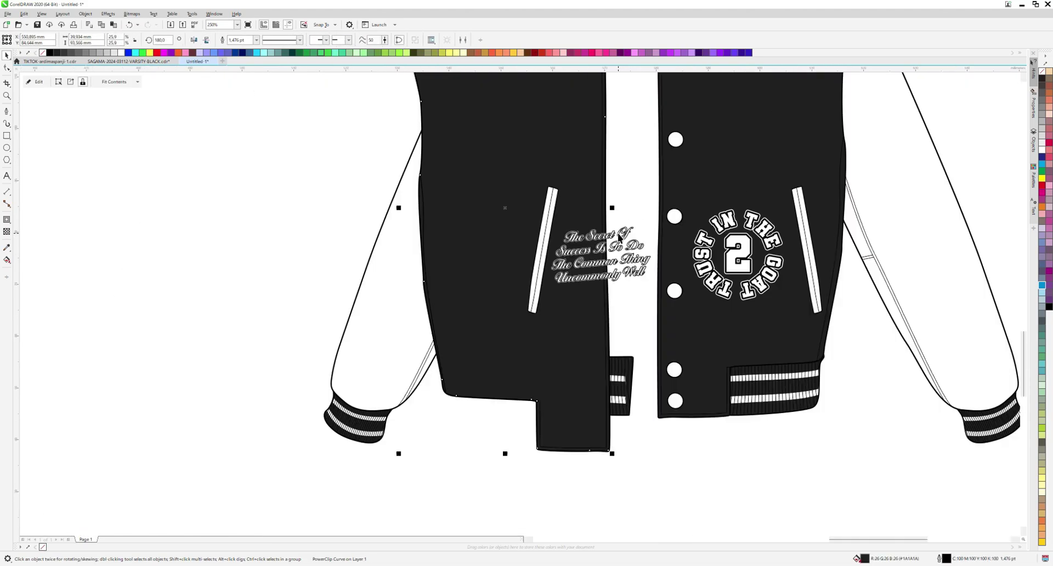
scroll(615, 233, up, 1)
key(ctrl+z)
click(518, 273)
scroll(683, 360, down, 2)
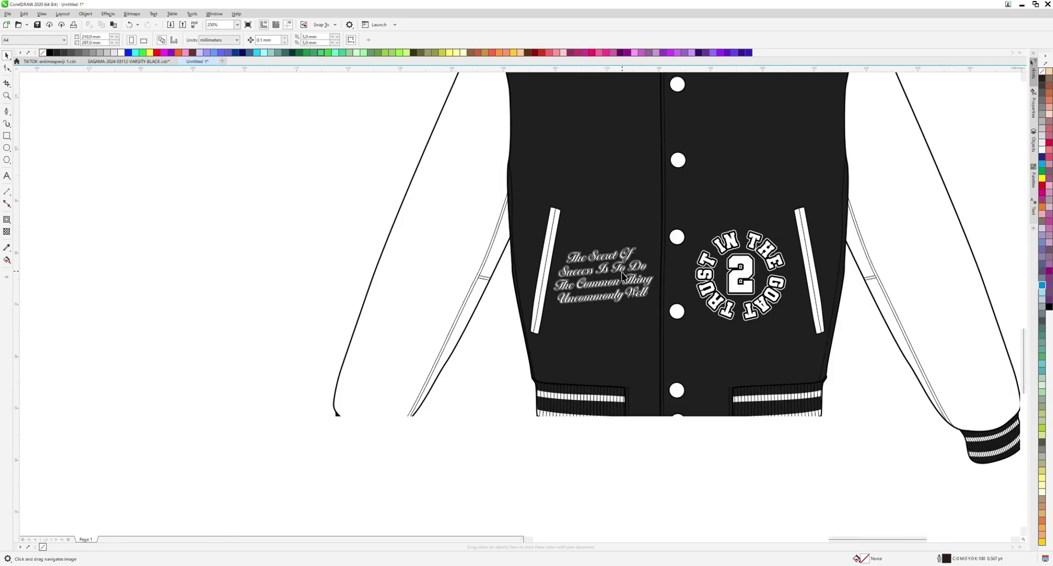
Step: Place the Locks Only script on the front's upper left chest and the Victory lettering along the left sleeve
drag(475, 227, 589, 251)
key(Escape)
key(ctrl+v)
drag(470, 197, 444, 193)
scroll(739, 219, up, 1)
scroll(489, 207, down, 1)
Step: Place the large outlined letter G on the right chest of the jacket front
key(ctrl+v)
scroll(867, 181, up, 1)
drag(616, 223, 374, 194)
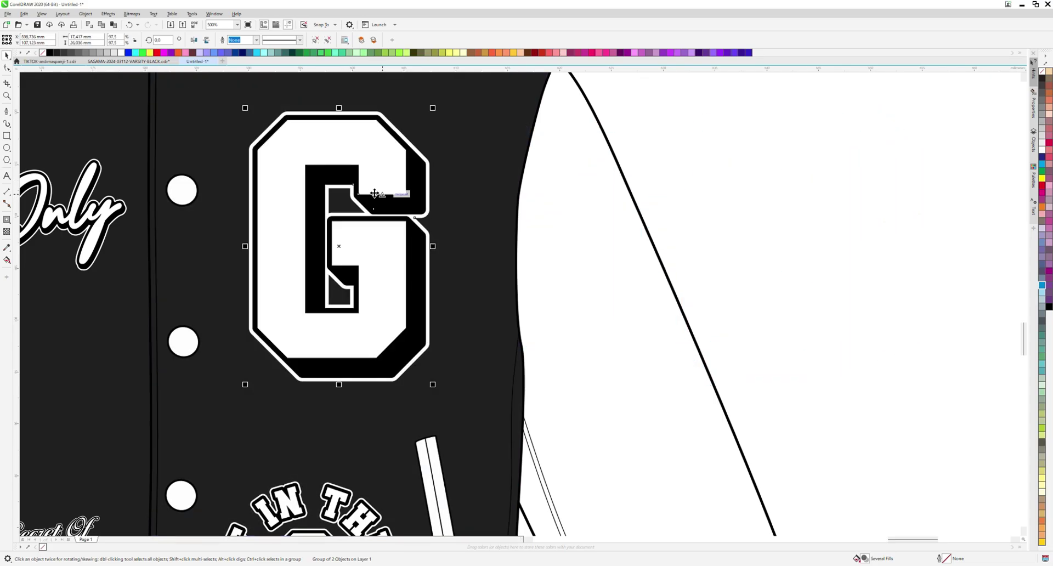
key(Escape)
Step: Place the Goat Sports globe patch and, below it, the tilted KINGS PLAY MADE patch on the front view's right sleeve
scroll(397, 234, down, 1)
drag(603, 228, 507, 229)
scroll(457, 226, up, 1)
key(ctrl+v)
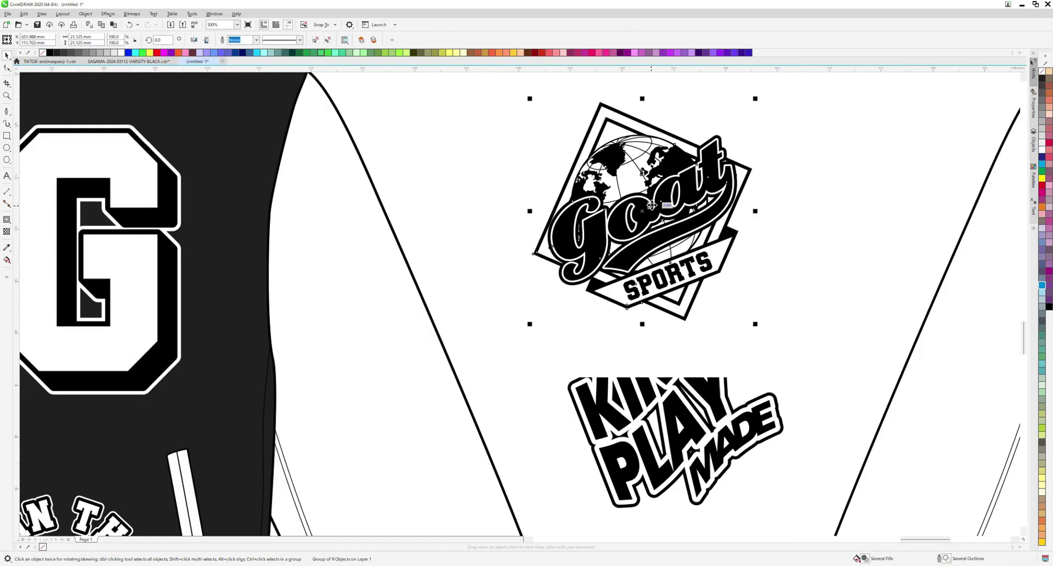
drag(642, 188, 402, 240)
key(Escape)
click(675, 397)
drag(675, 398, 664, 258)
drag(664, 258, 515, 188)
key(Escape)
Step: Place the triangular GOAT Sports head patch on the lower part of the front's right sleeve and the back's left sleeve
key(ctrl+v)
drag(707, 341, 466, 288)
drag(466, 288, 393, 359)
key(ctrl+v)
drag(538, 179, 601, 355)
key(Escape)
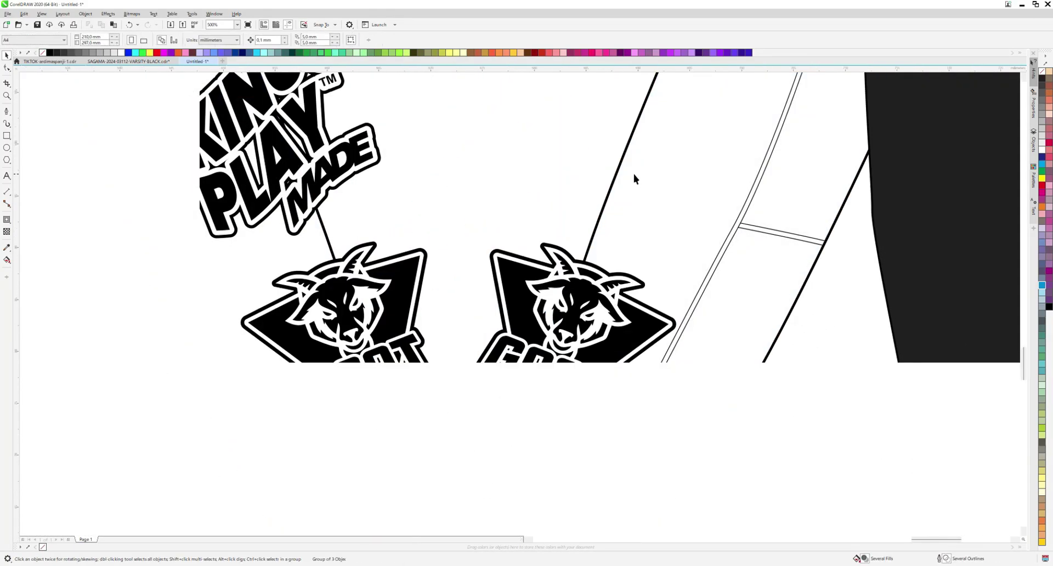
Step: Add the KINGS PLAY MADE patch and, above it, the Goat Sports globe patch to the back view's left sleeve
drag(632, 176, 453, 350)
key(ctrl+v)
drag(409, 215, 487, 314)
key(Escape)
scroll(493, 282, down, 1)
scroll(478, 138, up, 2)
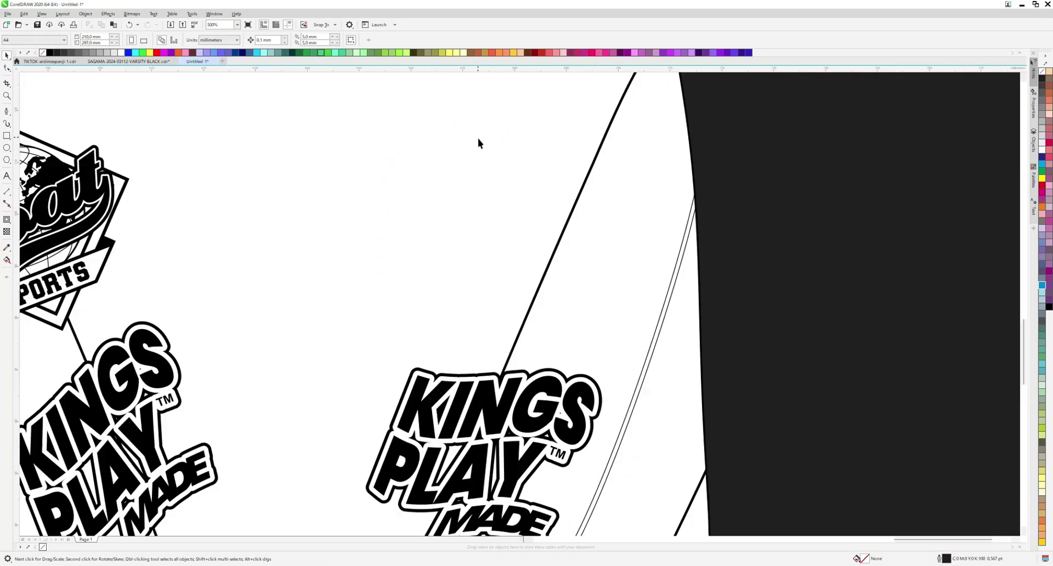
key(ctrl+v)
scroll(469, 119, down, 1)
drag(640, 360, 642, 379)
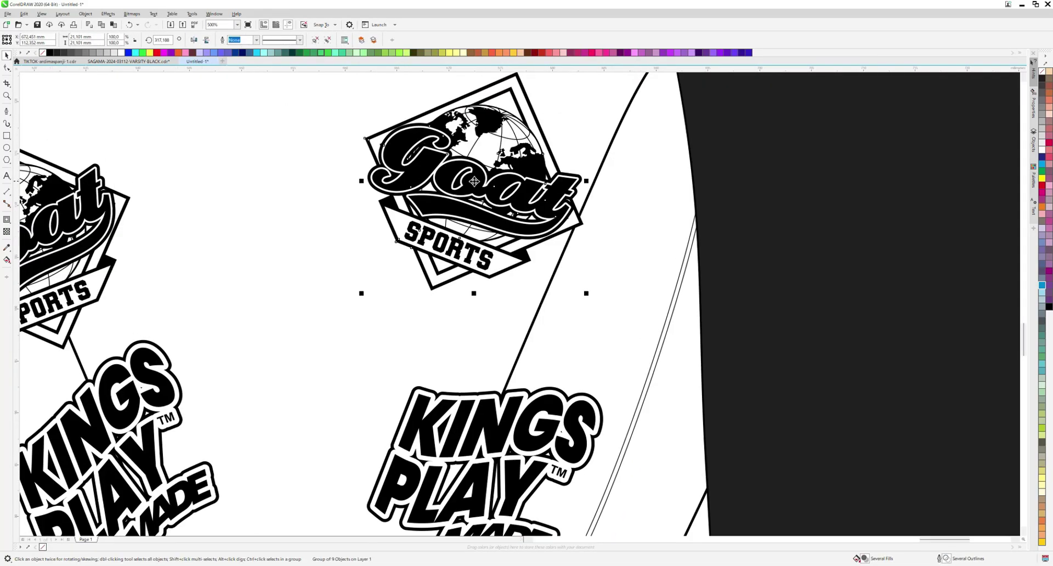
drag(473, 179, 573, 240)
key(Escape)
Step: Place the Victory lettering along the back view's right sleeve and the large GOAT Sports logo across the upper back
scroll(550, 248, down, 2)
key(ctrl+v)
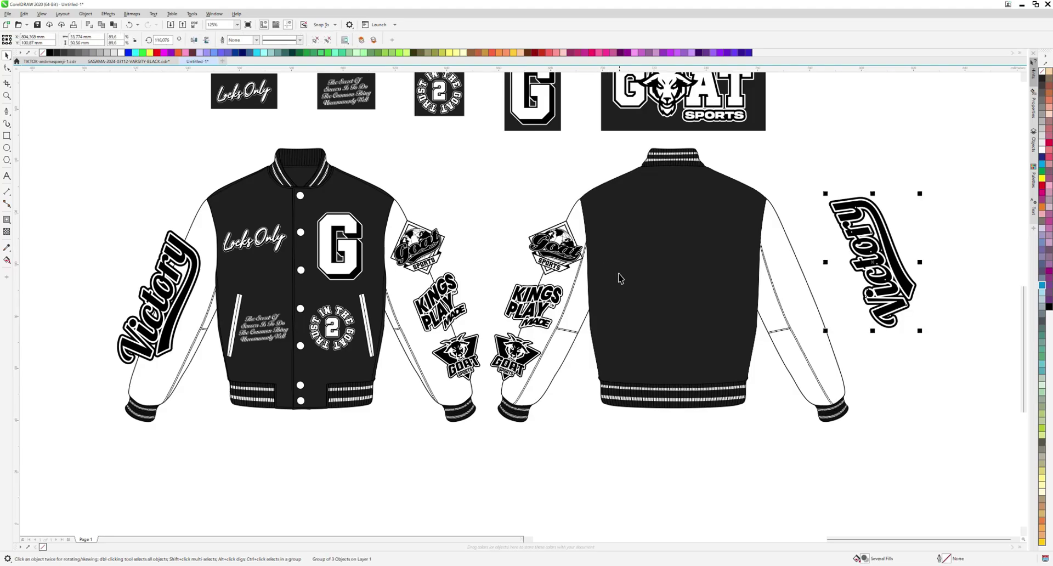
drag(864, 238, 806, 279)
key(Escape)
key(ctrl+v)
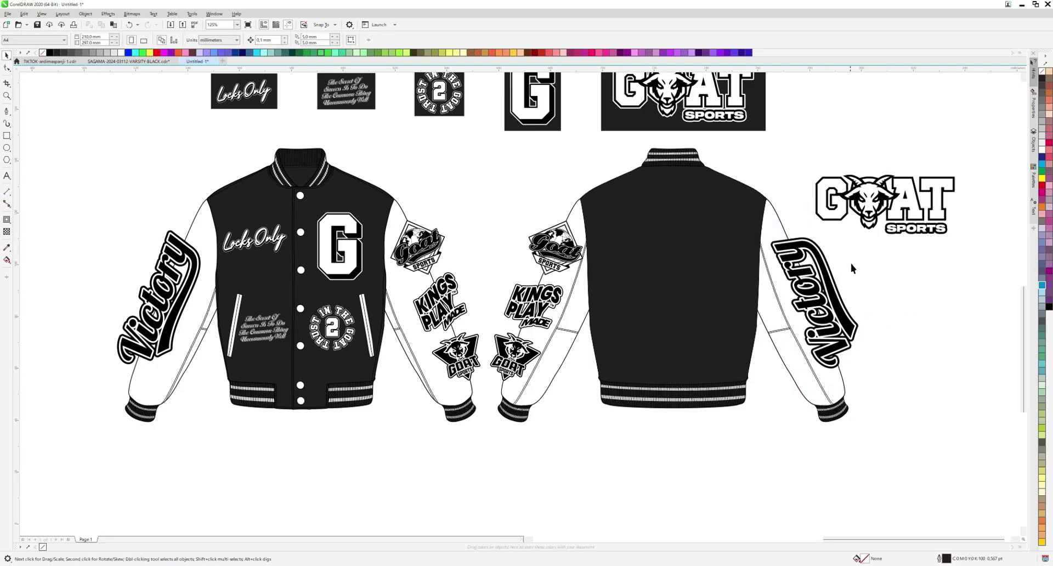
drag(887, 194, 675, 227)
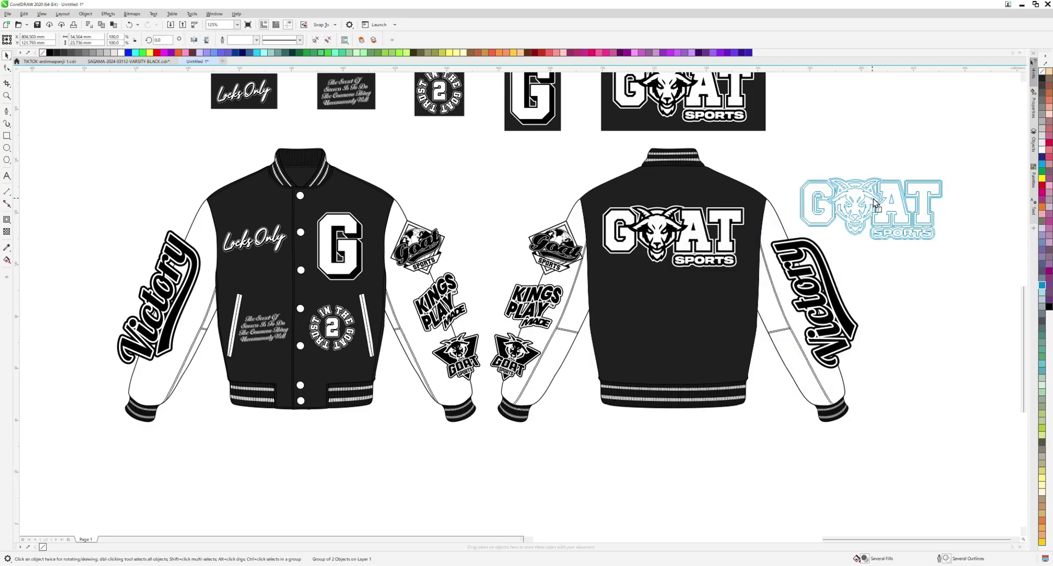
Step: Group all parts and patches of the jacket's back view
drag(886, 447, 481, 139)
key(ctrl+g)
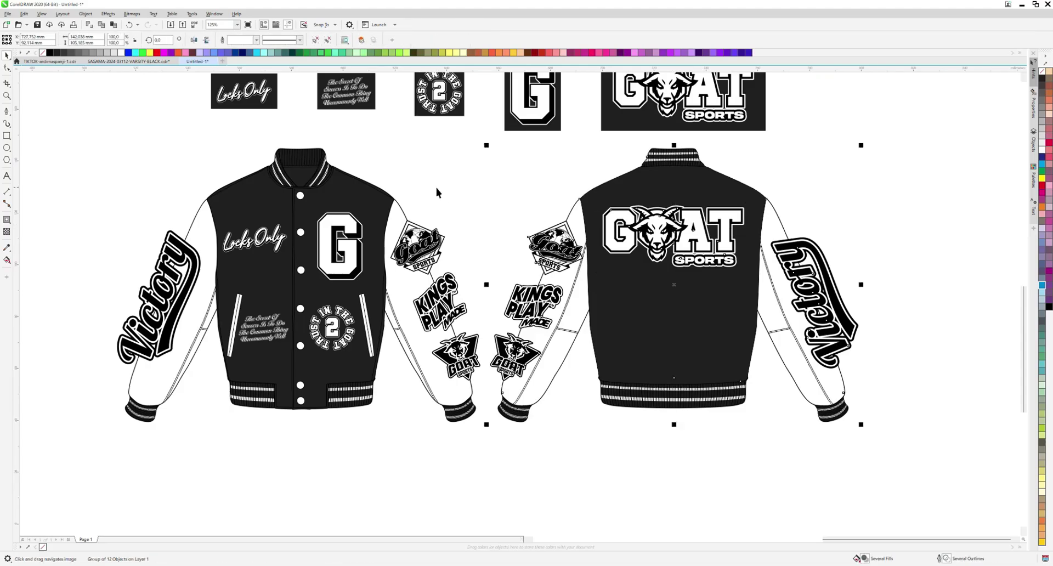
drag(676, 233, 707, 233)
key(ctrl+z)
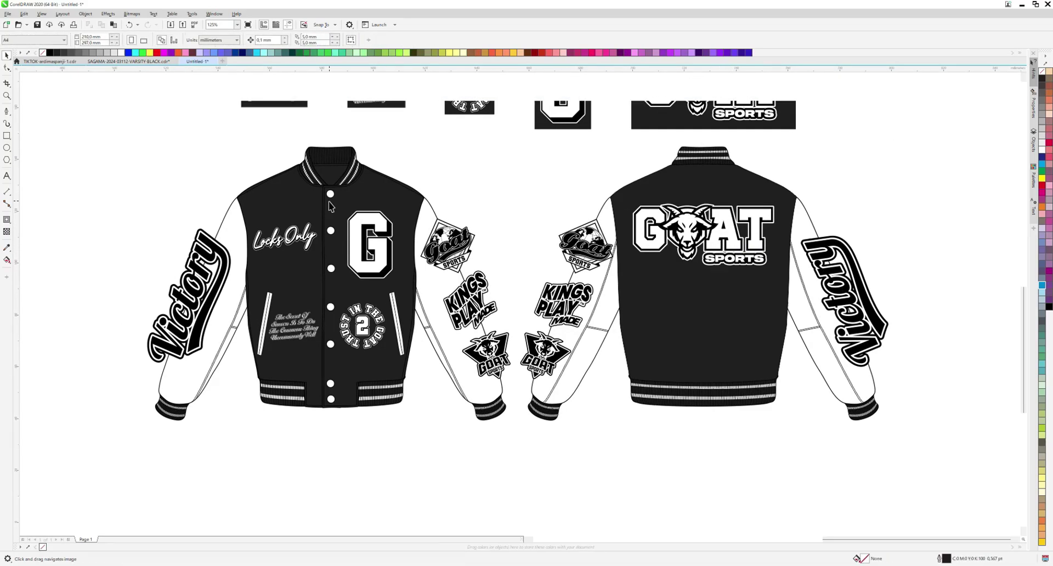
Step: Examine the patches on the jacket front up close and the whole layout with both views and all separate logos
drag(327, 205, 373, 175)
click(373, 175)
click(351, 99)
scroll(450, 190, up, 1)
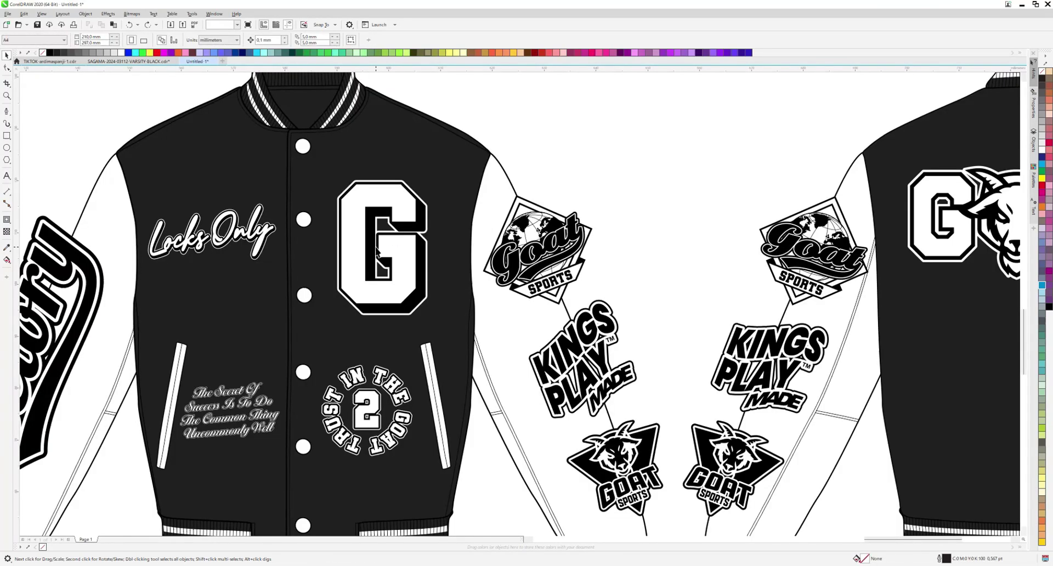
key(F4)
scroll(412, 199, down, 1)
scroll(412, 199, up, 1)
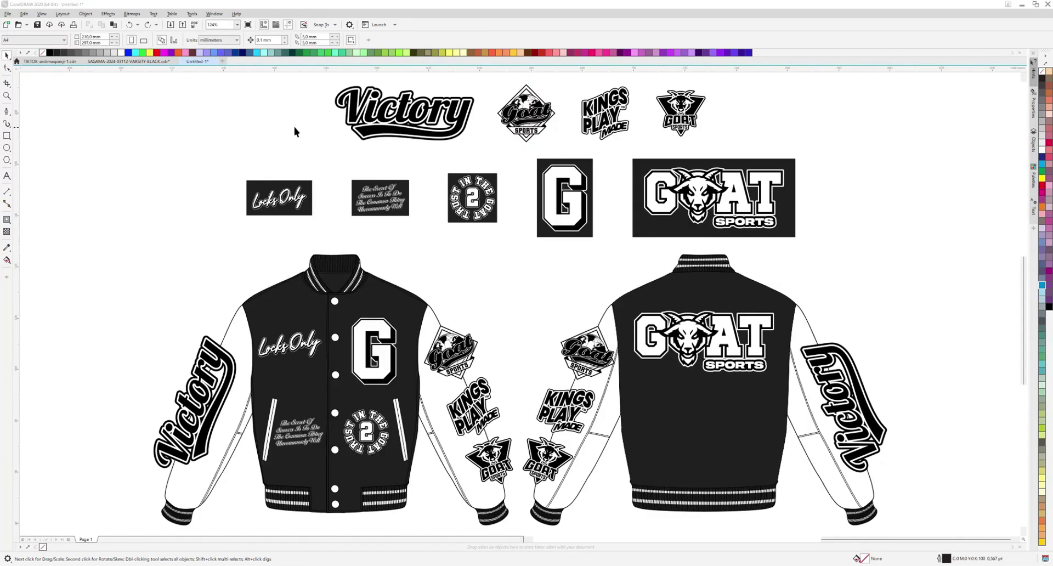